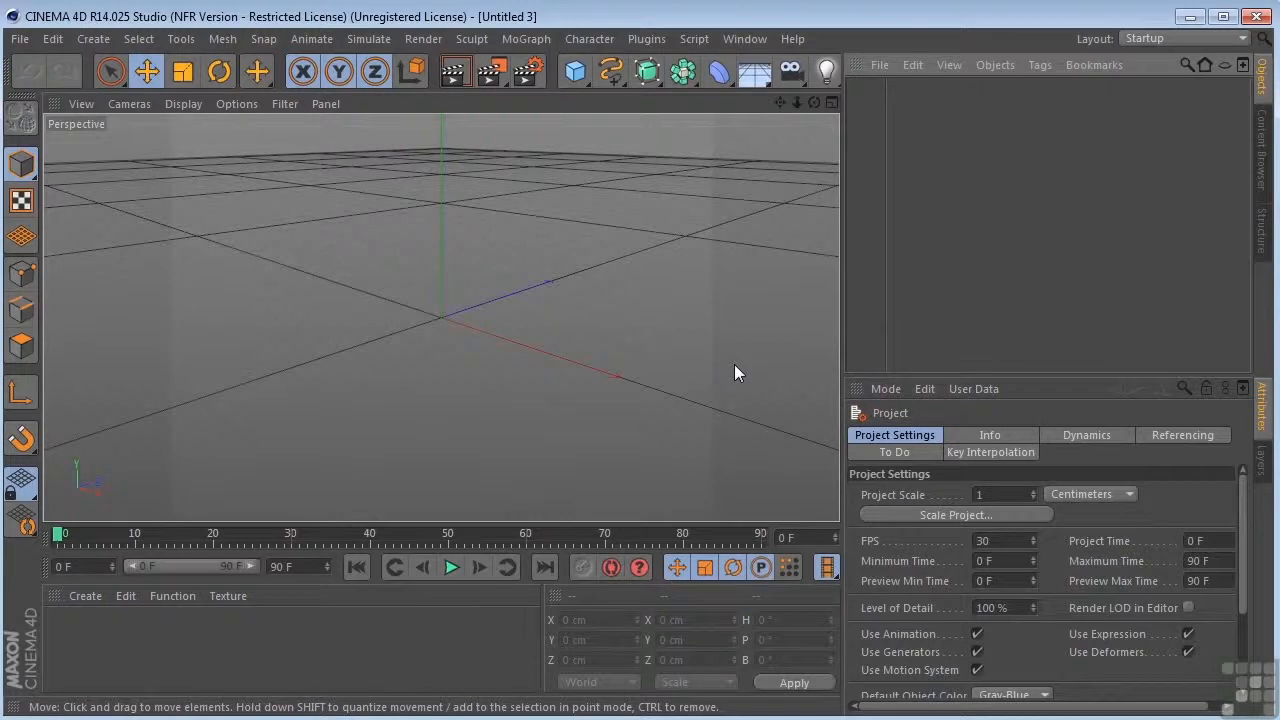
Add a Text spline to the scene and set its text to "1618 Designs".
{"action": "left_click", "coordinate": [613, 78]}
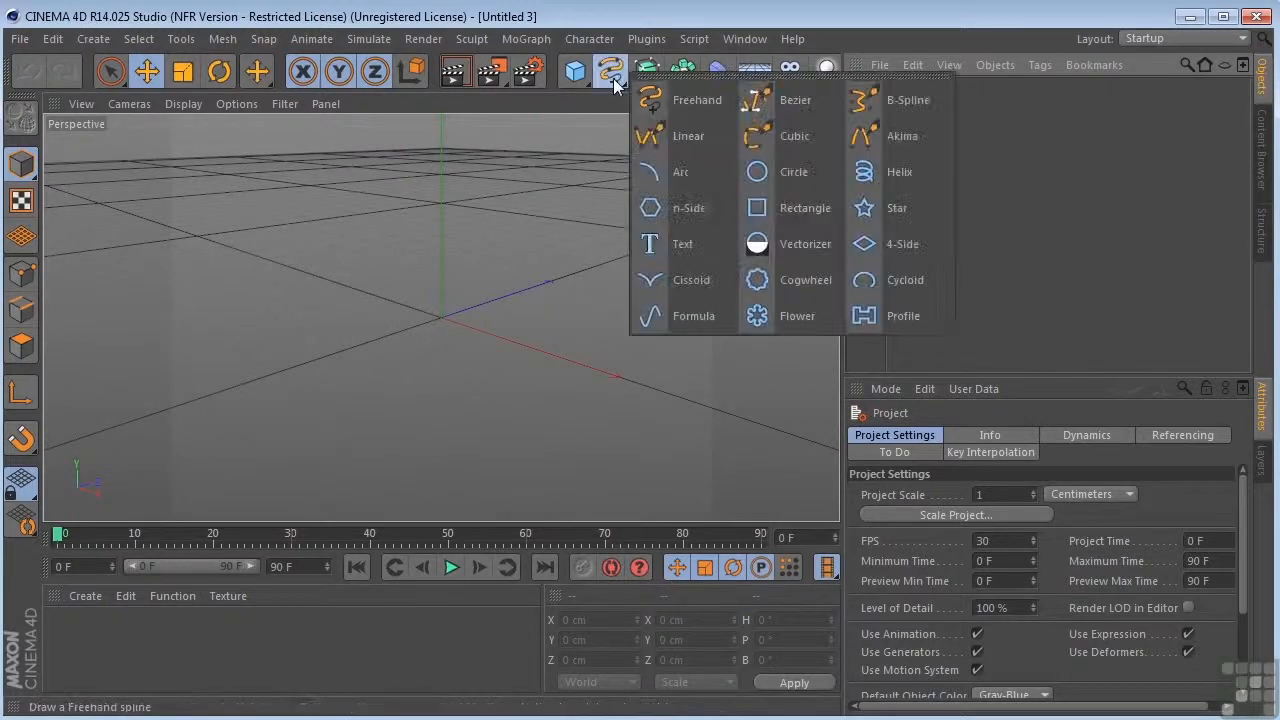
{"action": "left_click", "coordinate": [677, 248]}
{"action": "left_click", "coordinate": [915, 477]}
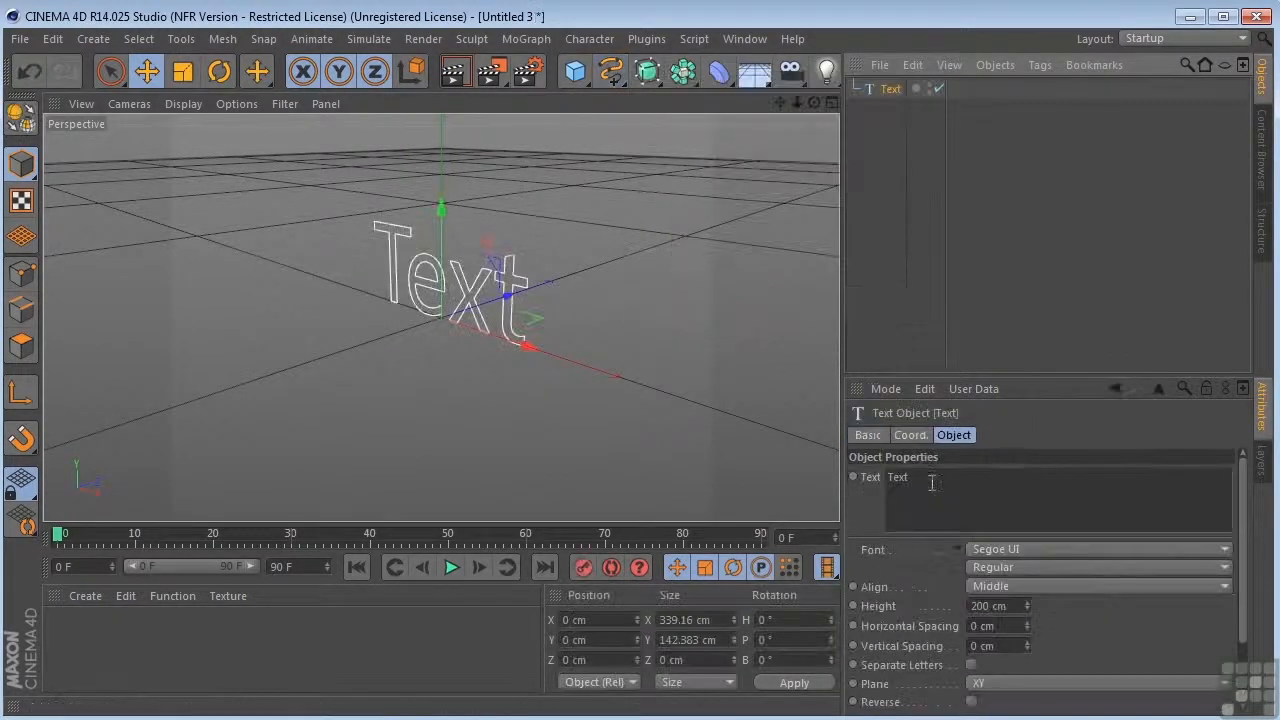
{"action": "key", "text": "ctrl+a"}
{"action": "type", "text": "1618 Designs"}
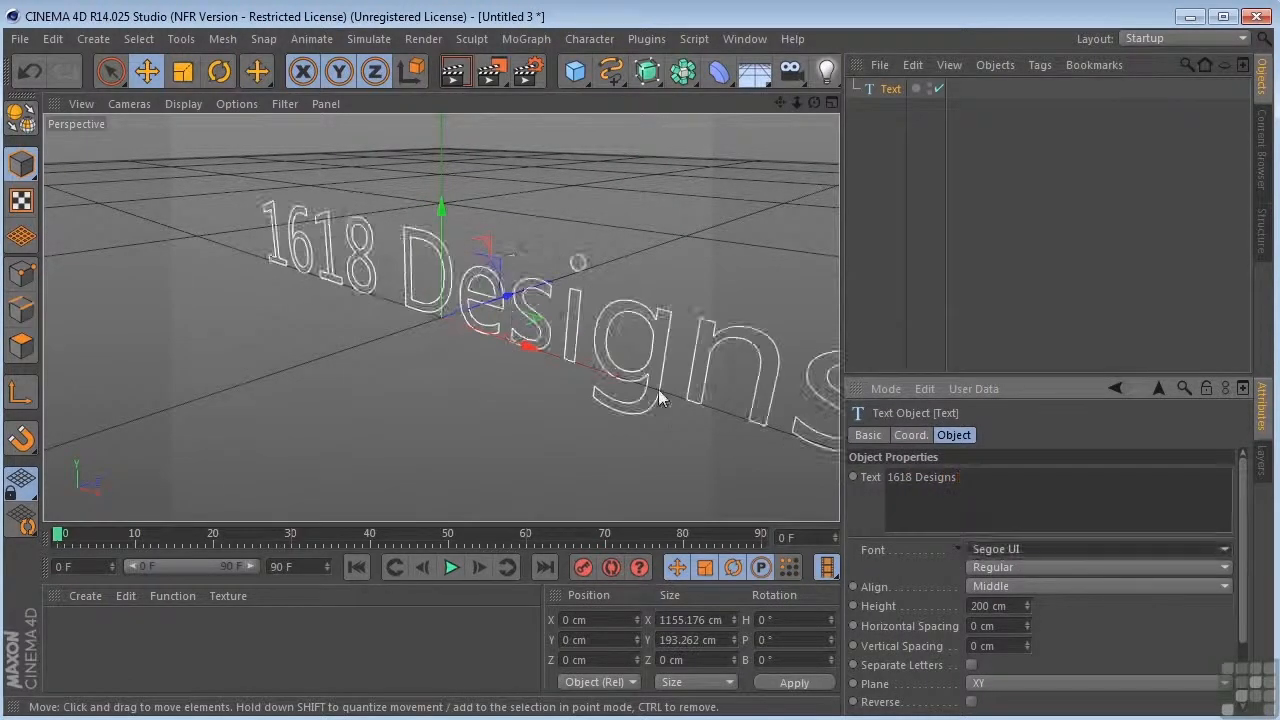
Change the text spline's font to Rockwell Extra Bold.
{"action": "scroll", "coordinate": [660, 392], "scroll_direction": "down", "scroll_amount": 2}
{"action": "left_click", "coordinate": [1001, 550]}
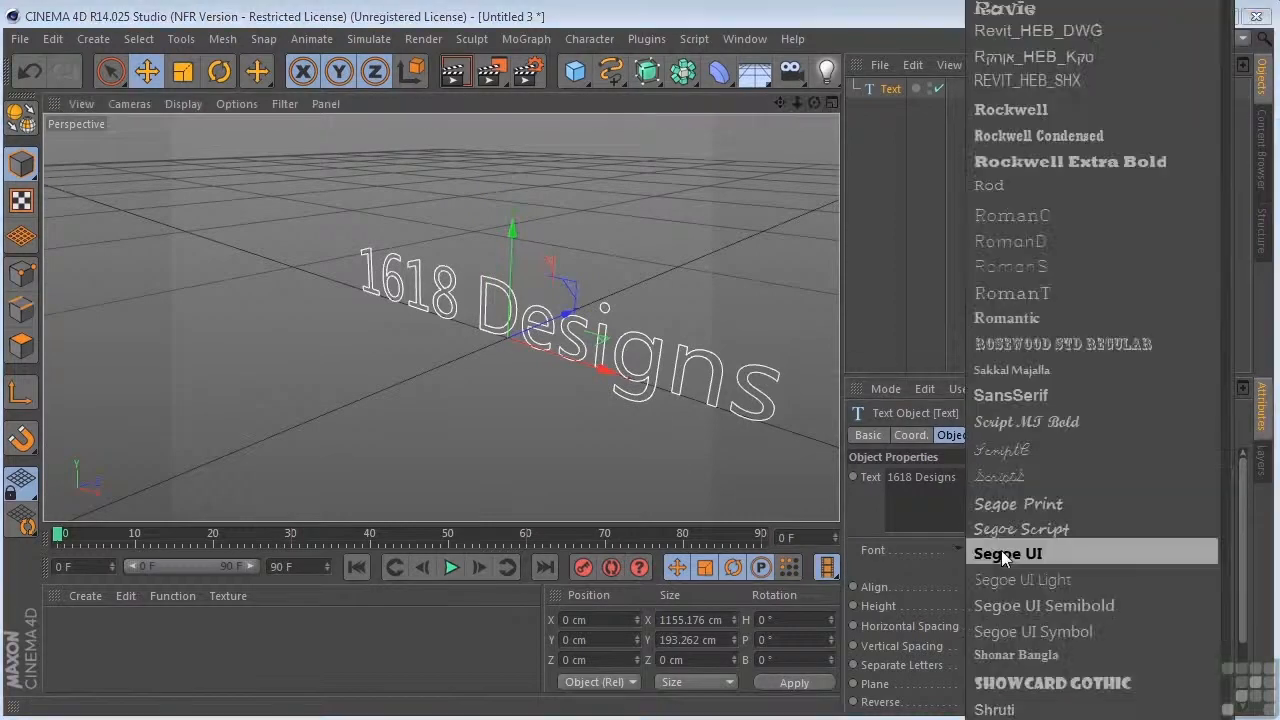
{"action": "left_click", "coordinate": [1051, 161]}
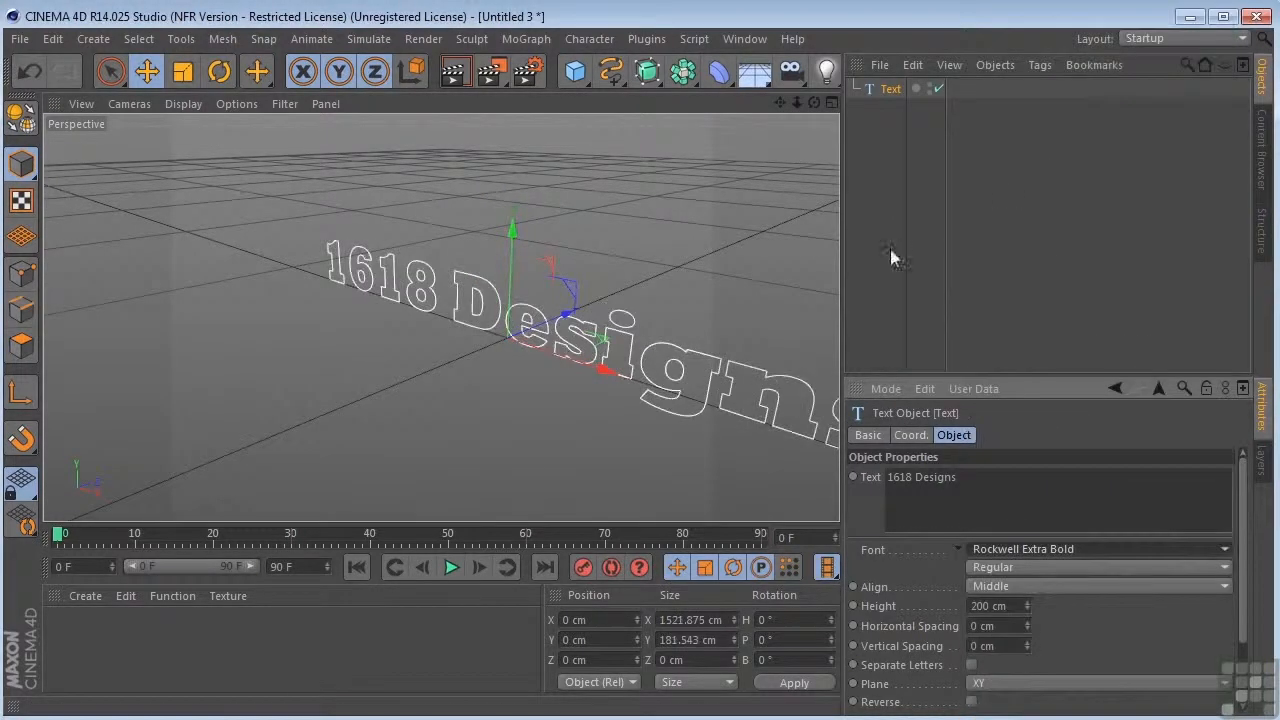
{"action": "left_click_drag", "start_coordinate": [786, 113], "coordinate": [441, 317]}
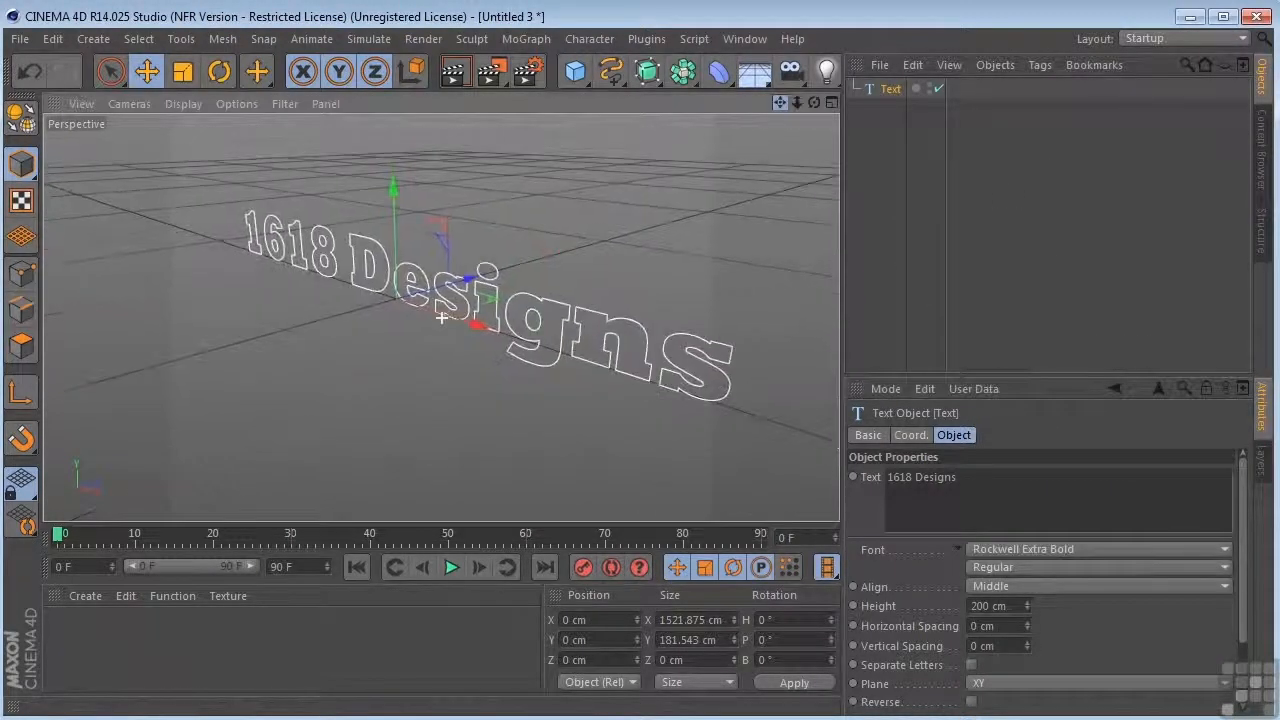
Add an Extrude NURBS generator and make the Text spline its child to turn the outline into 3D lettering.
{"action": "left_click", "coordinate": [650, 74]}
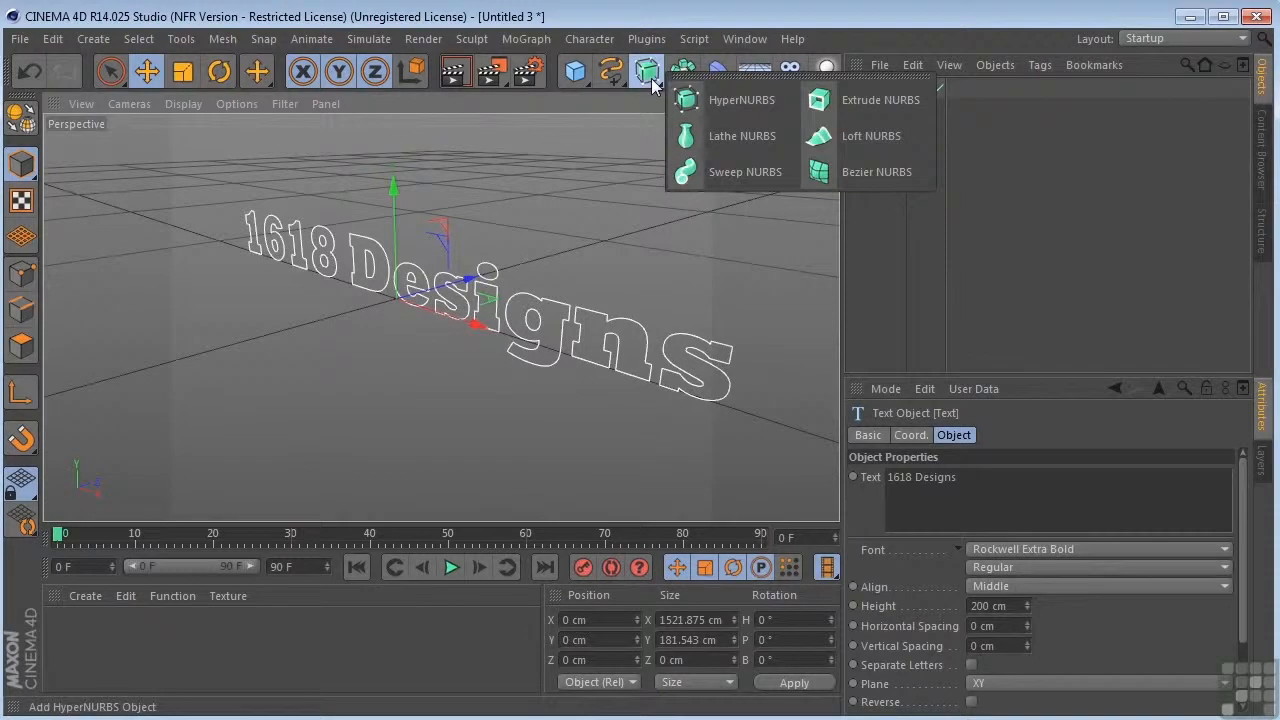
{"action": "left_click", "coordinate": [863, 99], "text": "alt"}
{"action": "left_click_drag", "start_coordinate": [886, 115], "coordinate": [902, 90]}
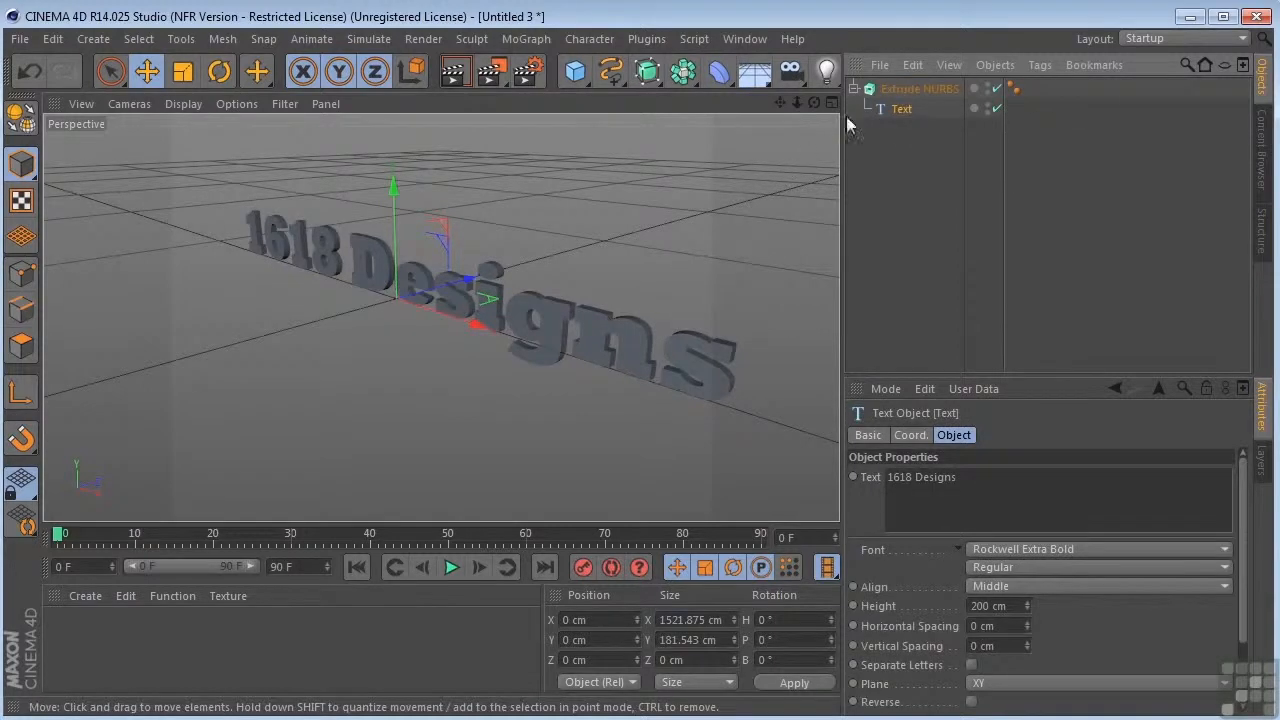
{"action": "left_click_drag", "start_coordinate": [814, 103], "coordinate": [441, 317]}
{"action": "scroll", "coordinate": [679, 305], "scroll_direction": "up", "scroll_amount": 5}
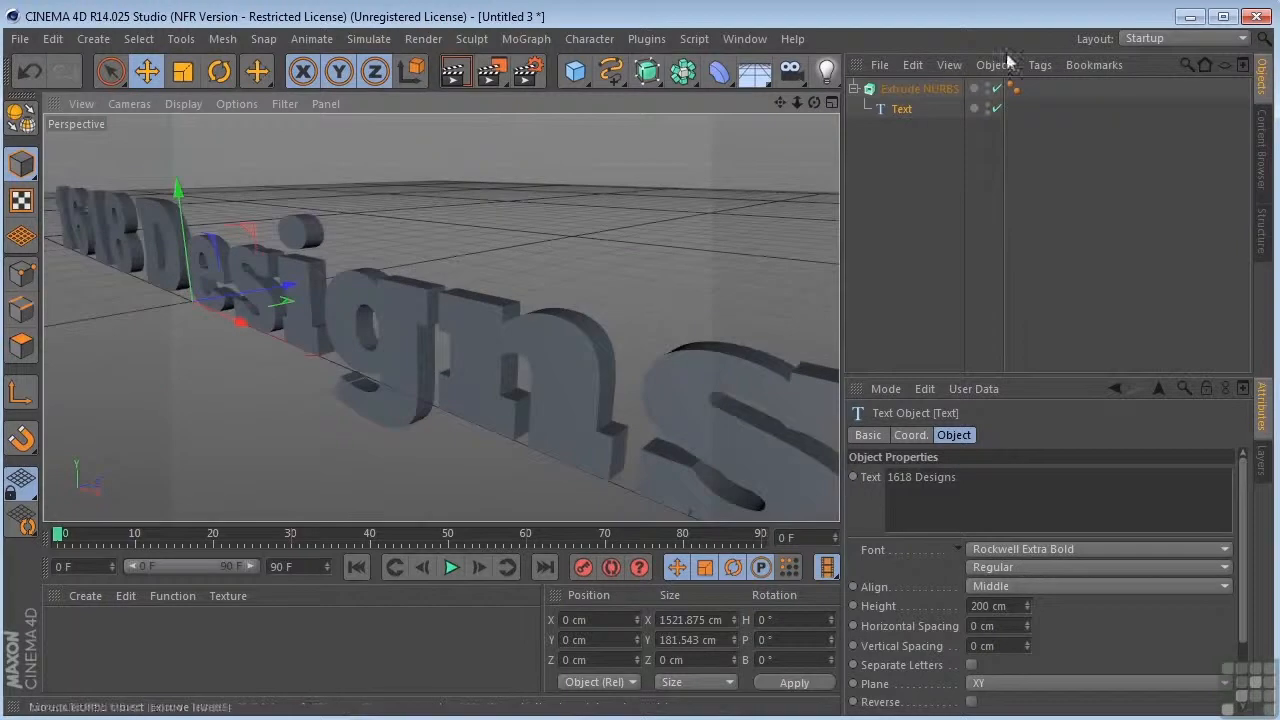
Set the Extrude NURBS object's Z movement to 65 cm for a deeper extrusion.
{"action": "left_click", "coordinate": [902, 111]}
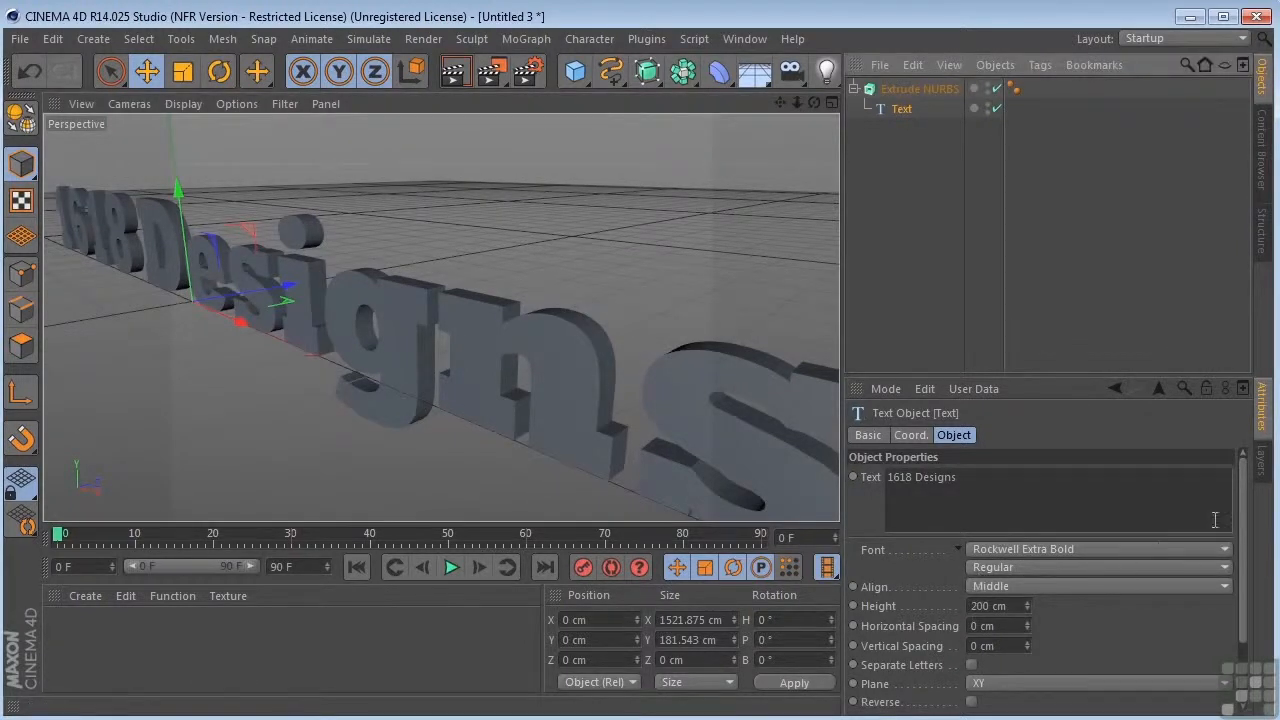
{"action": "scroll", "coordinate": [1000, 600], "scroll_direction": "down", "scroll_amount": 2}
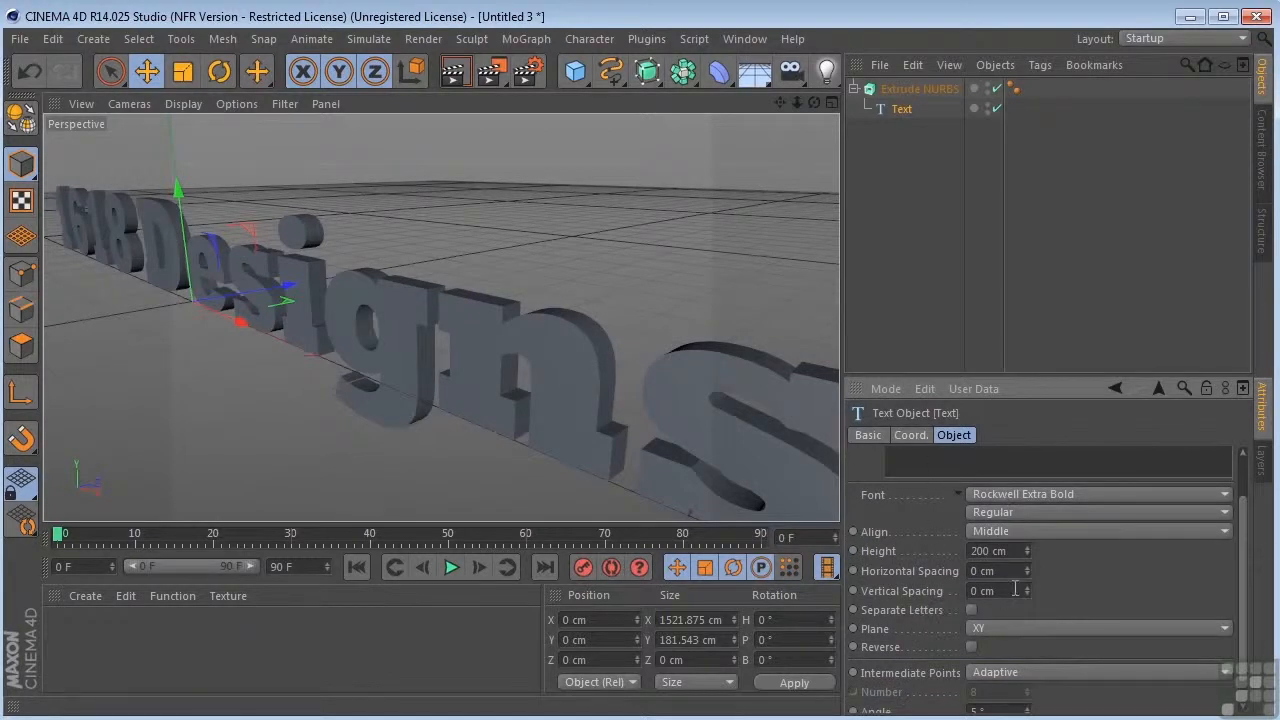
{"action": "left_click", "coordinate": [897, 91]}
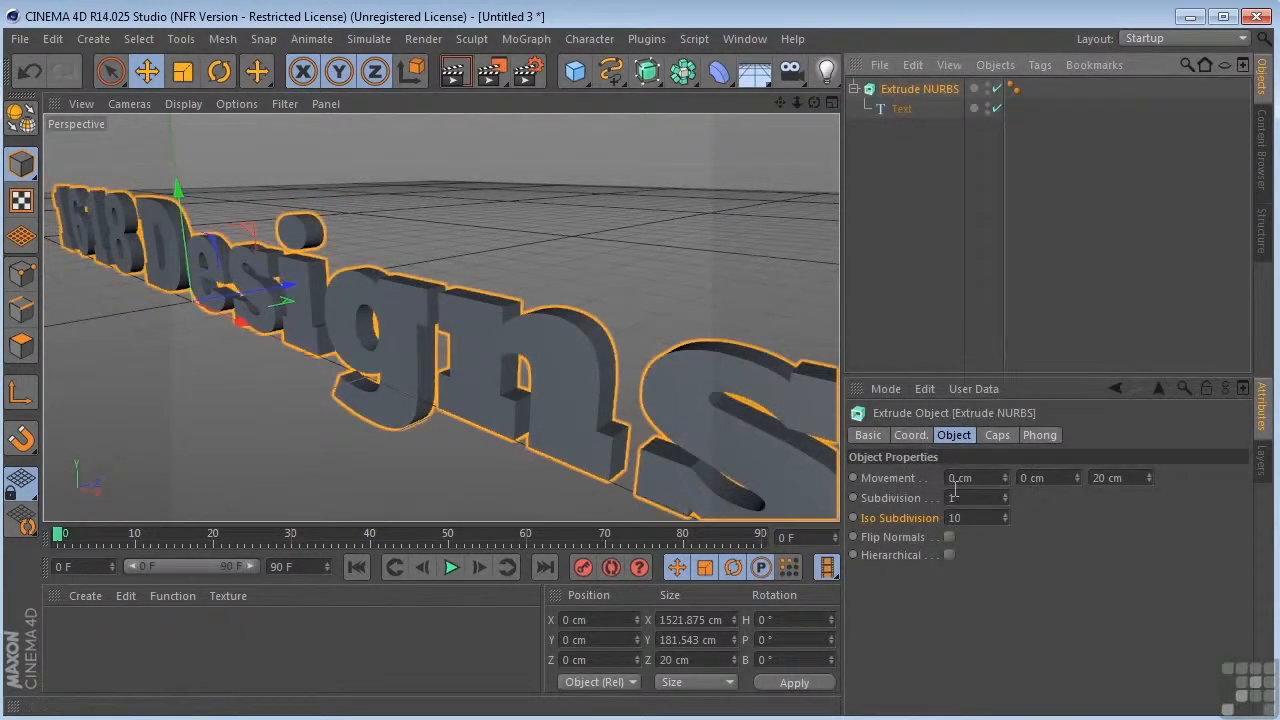
{"action": "left_click_drag", "start_coordinate": [781, 103], "coordinate": [441, 318]}
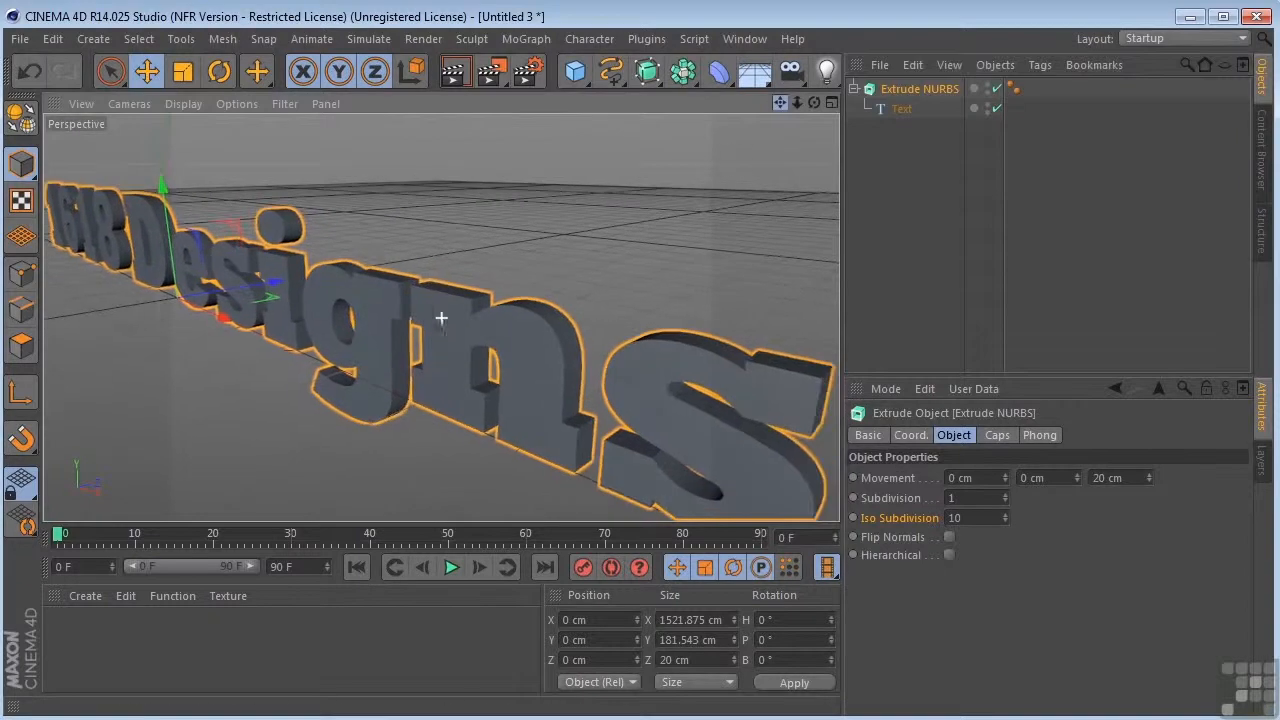
{"action": "scroll", "coordinate": [688, 280], "scroll_direction": "down", "scroll_amount": 3}
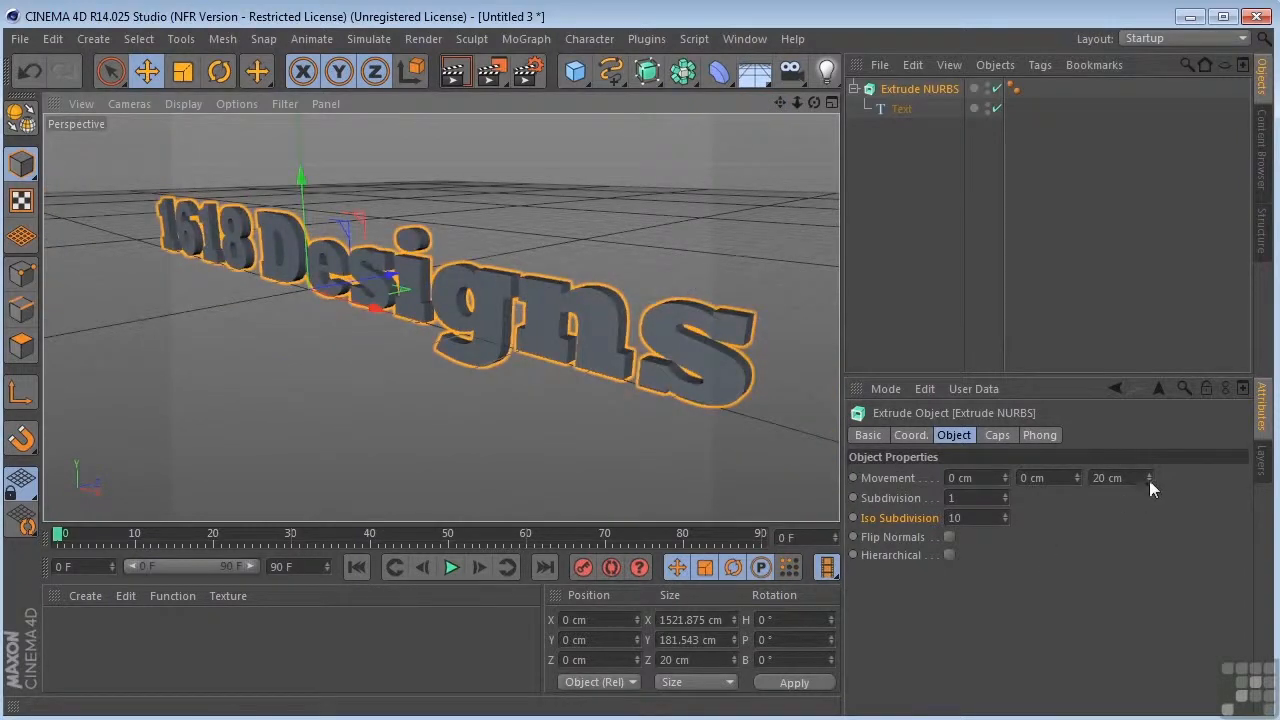
{"action": "mouse_move", "coordinate": [1149, 480]}
{"action": "left_mouse_down"}
{"action": "mouse_move", "coordinate": [1149, 440]}
{"action": "mouse_move", "coordinate": [1149, 530]}
{"action": "mouse_move", "coordinate": [1149, 455]}
{"action": "left_mouse_up"}
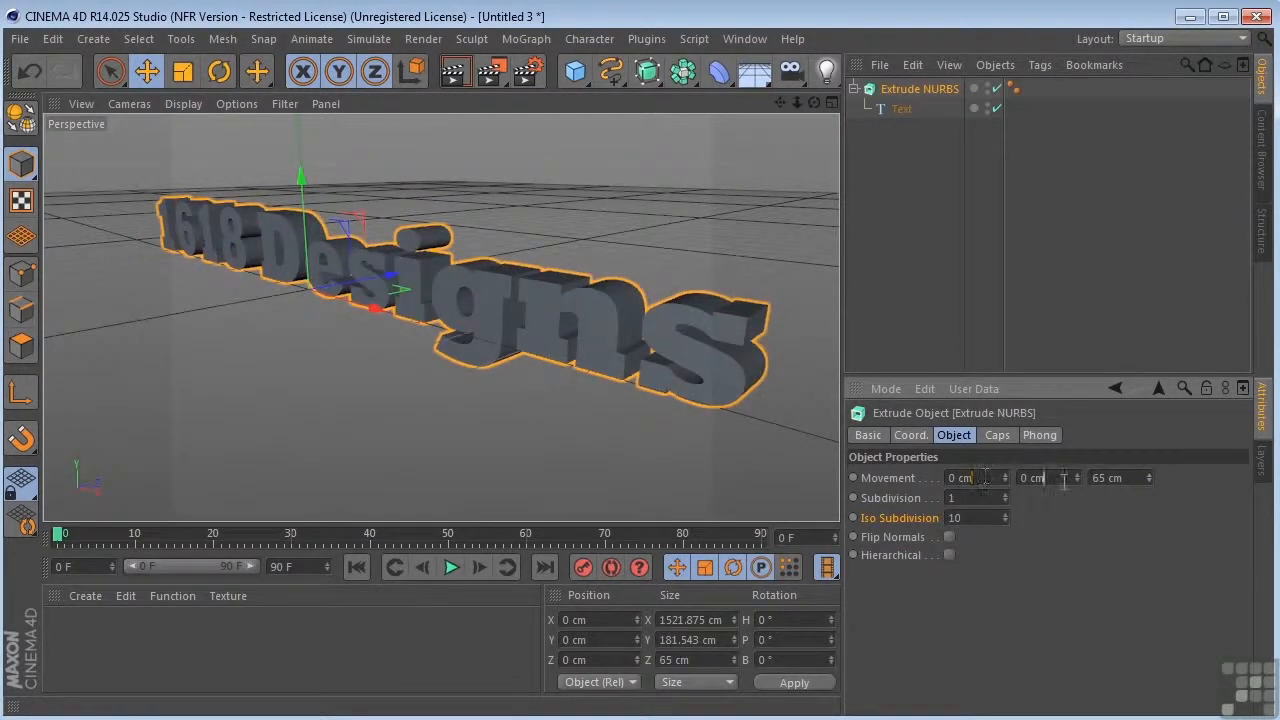
{"action": "key", "text": "Tab"}
{"action": "double_click", "coordinate": [1098, 479]}
Show polygon lines over the shaded lettering and set the extrusion's Subdivision to 7.
{"action": "left_click", "coordinate": [885, 503]}
{"action": "left_click_drag", "start_coordinate": [780, 103], "coordinate": [441, 317]}
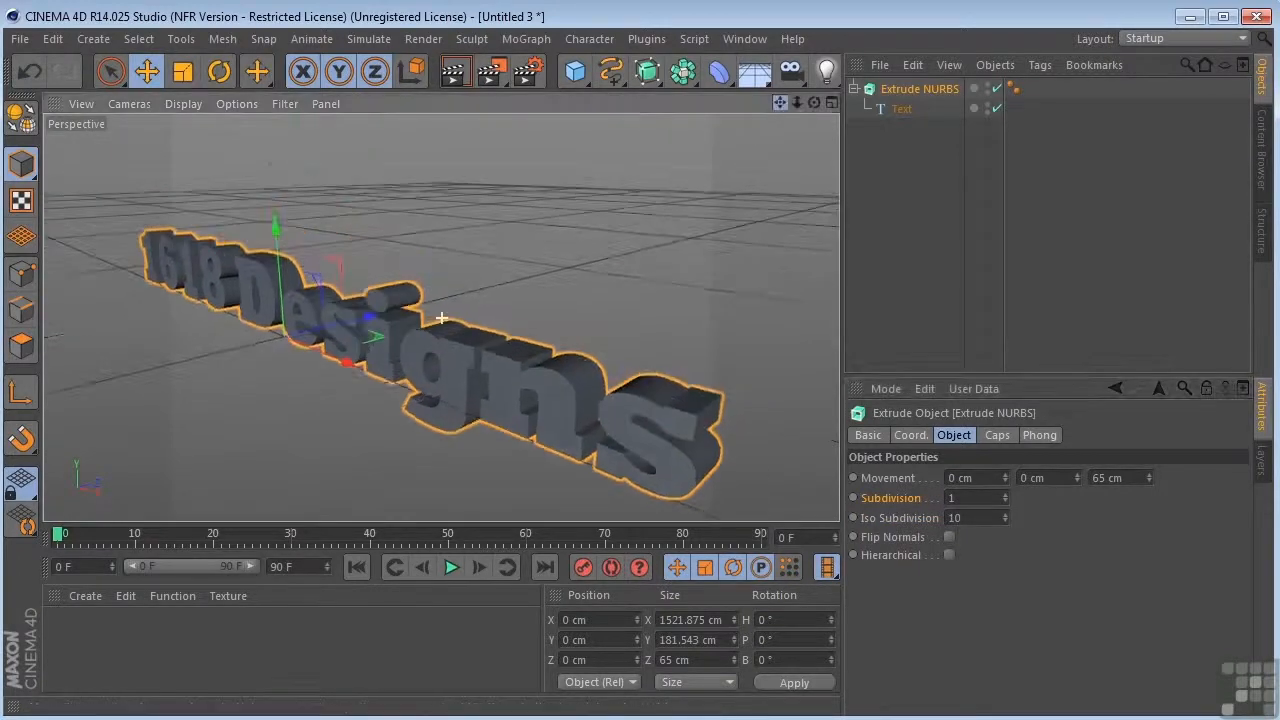
{"action": "scroll", "coordinate": [562, 385], "scroll_direction": "up", "scroll_amount": 2}
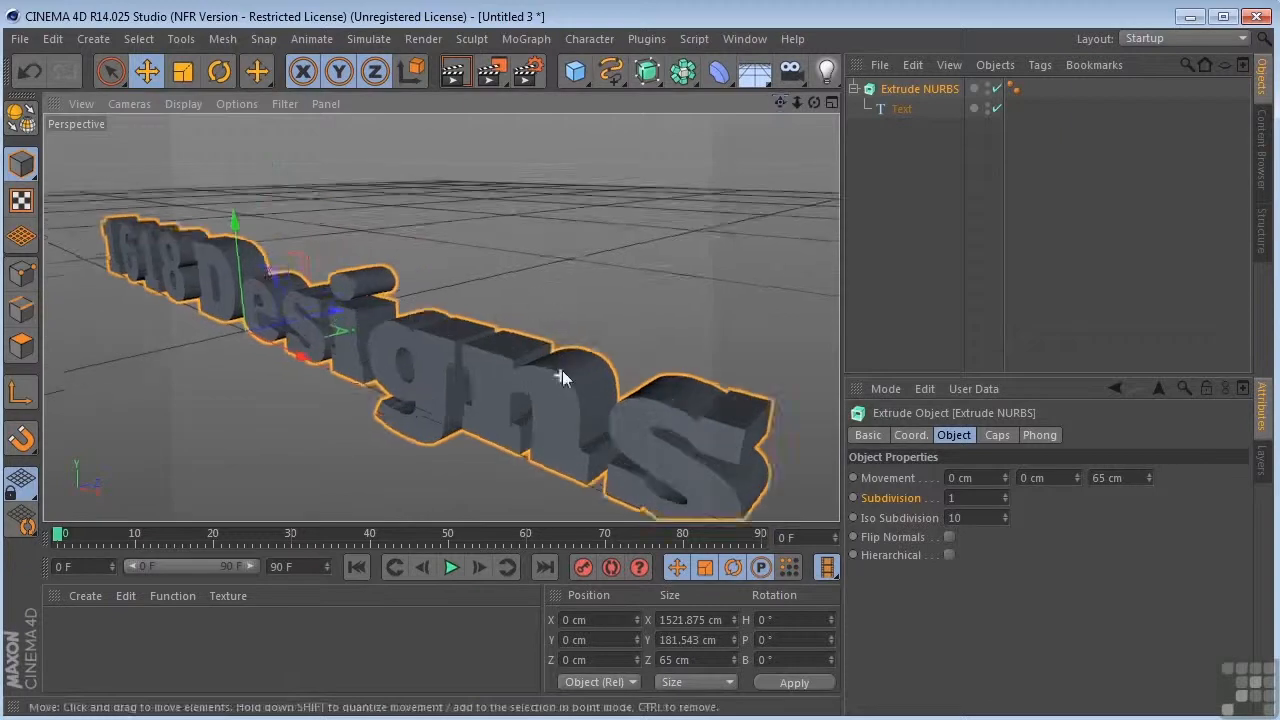
{"action": "left_click", "coordinate": [191, 108]}
{"action": "left_click", "coordinate": [204, 153]}
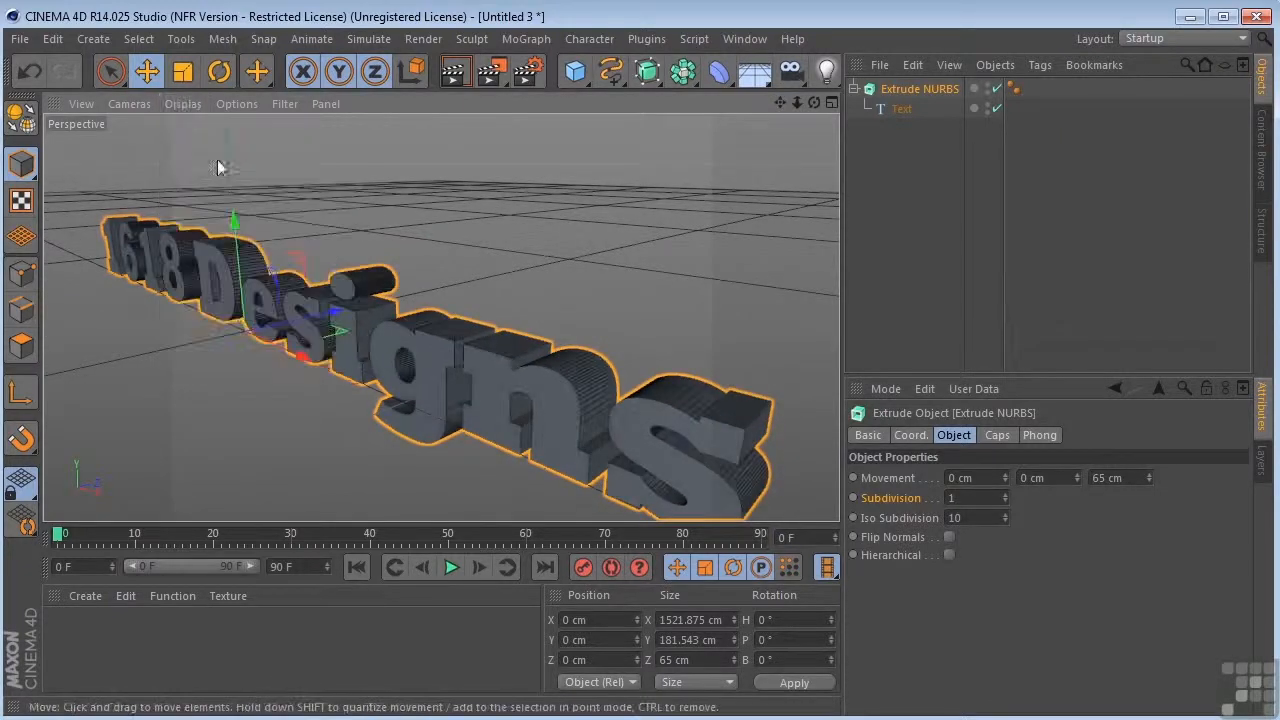
{"action": "left_click", "coordinate": [1006, 494]}
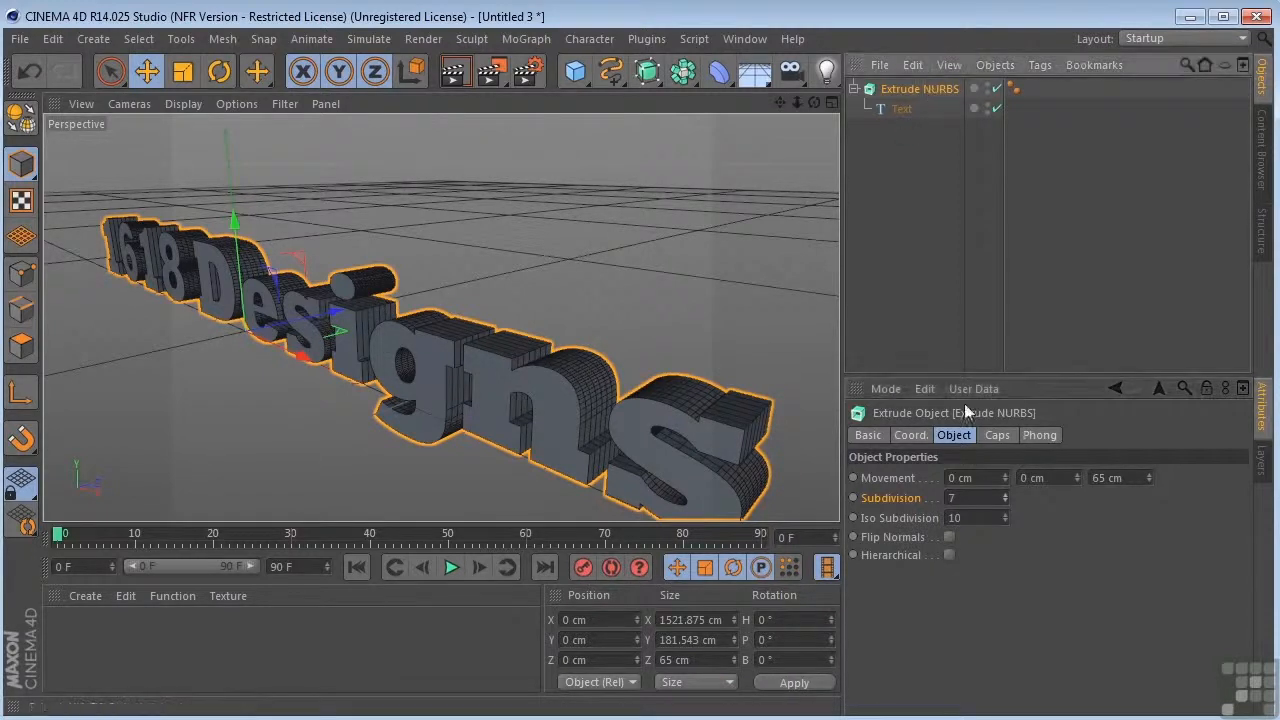
Set the extrusion's start cap to Fillet Cap.
{"action": "left_click", "coordinate": [996, 436]}
{"action": "left_click_drag", "start_coordinate": [780, 105], "coordinate": [770, 112]}
{"action": "left_click", "coordinate": [966, 479]}
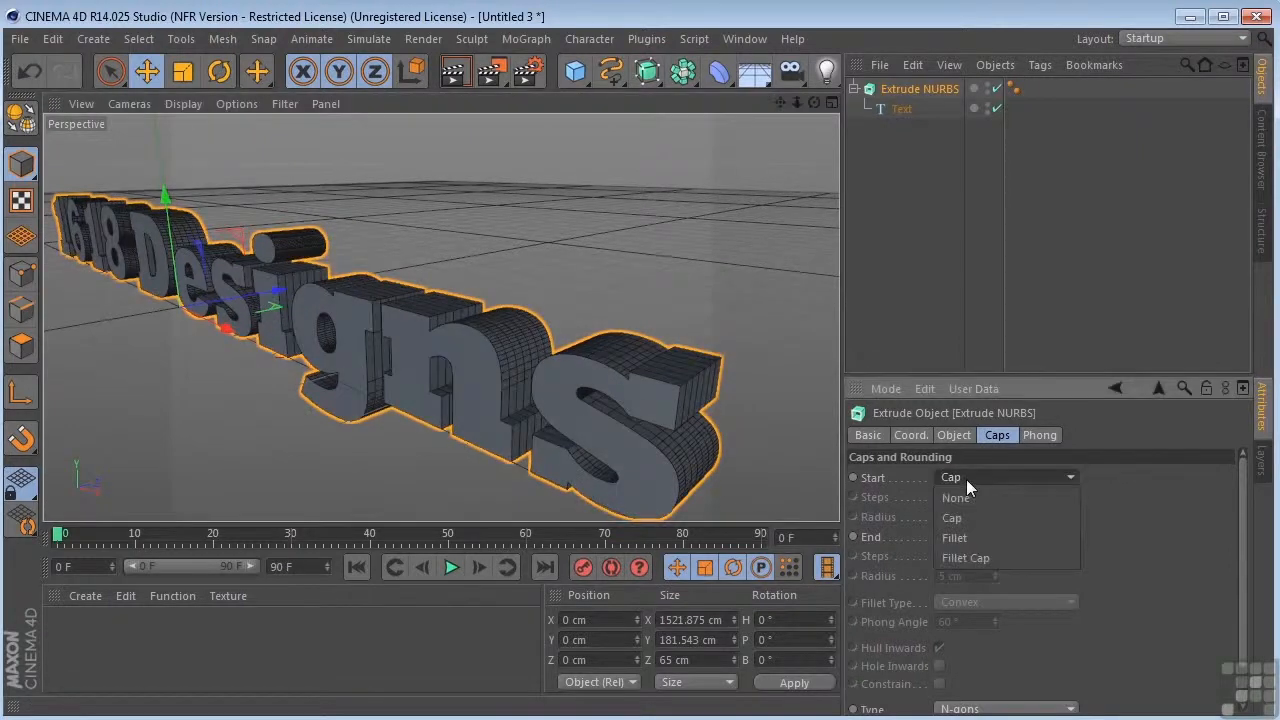
{"action": "left_click", "coordinate": [971, 559]}
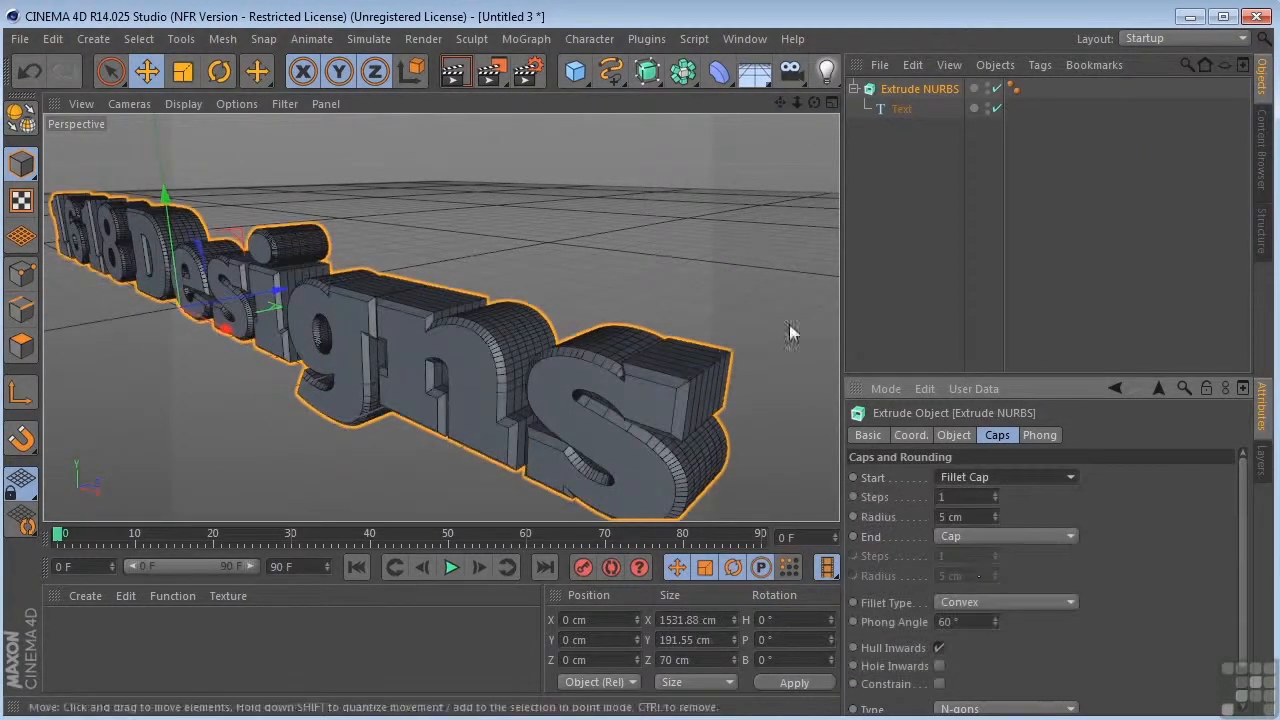
{"action": "left_click_drag", "start_coordinate": [814, 103], "coordinate": [757, 162]}
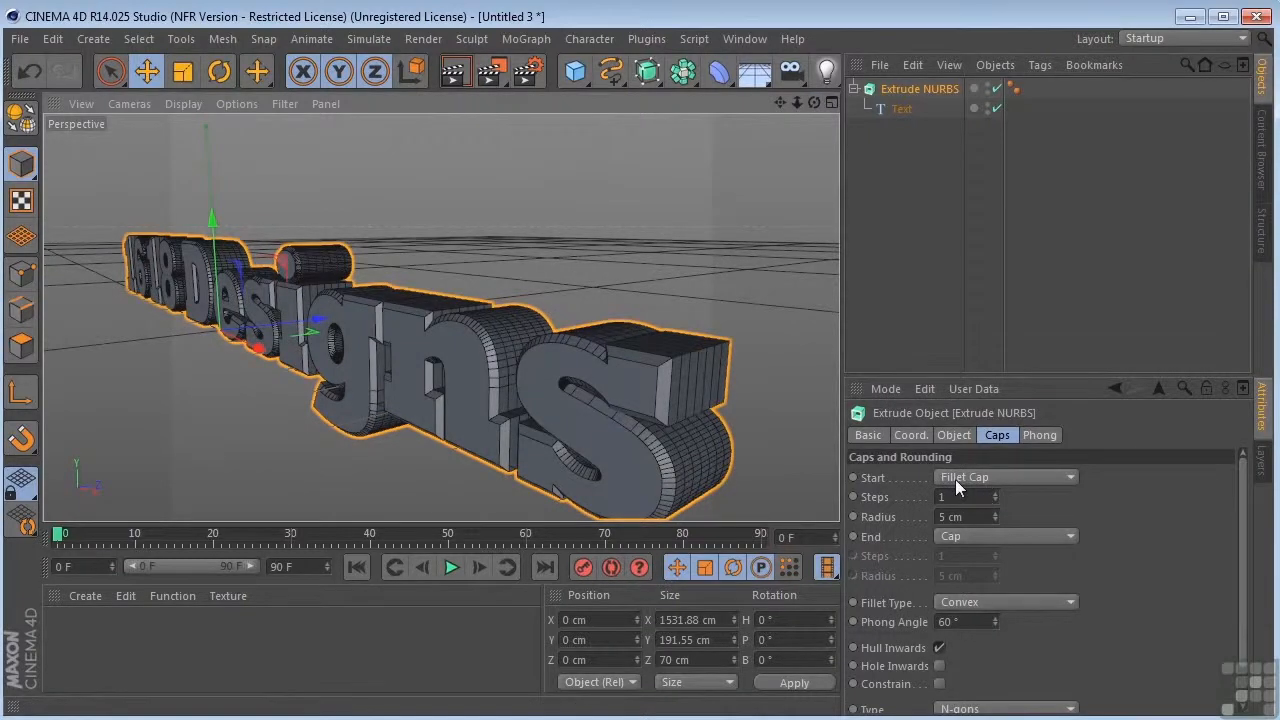
Try None, Cap and Fillet as the extrusion's start cap, and switch it back to Fillet Cap.
{"action": "left_click", "coordinate": [974, 478]}
{"action": "left_click", "coordinate": [973, 497]}
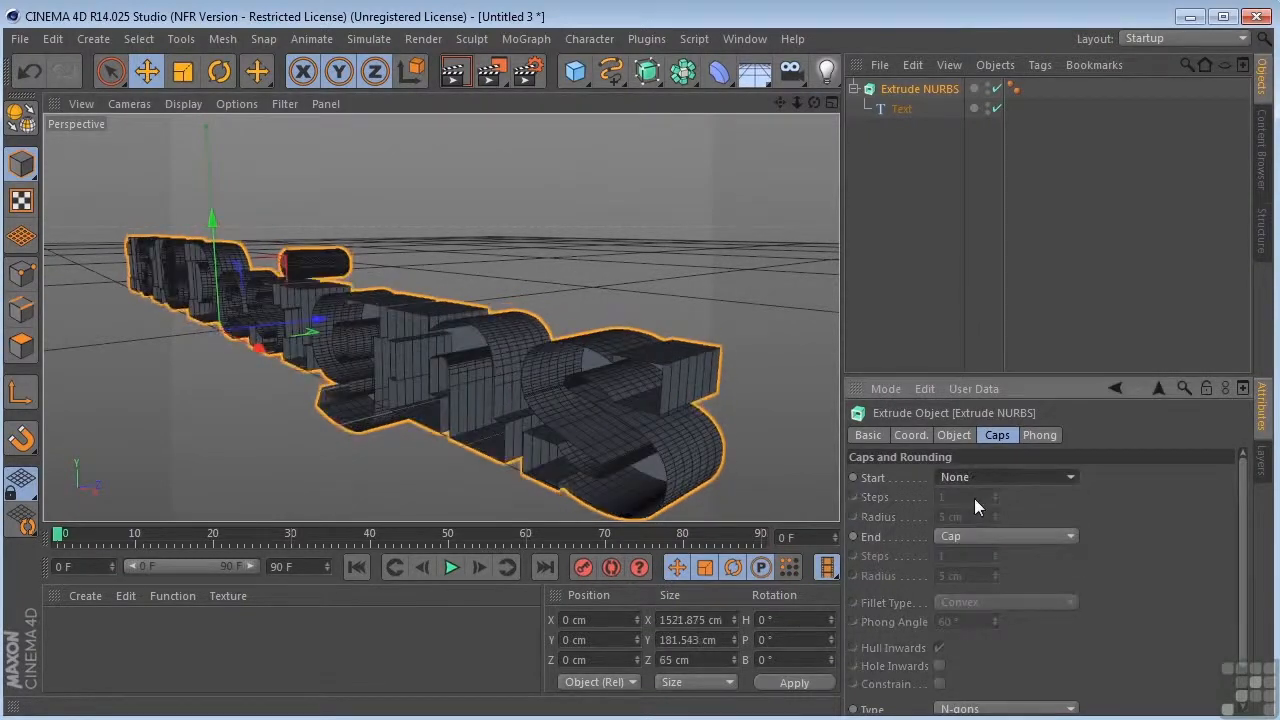
{"action": "left_click", "coordinate": [971, 478]}
{"action": "left_click", "coordinate": [968, 517]}
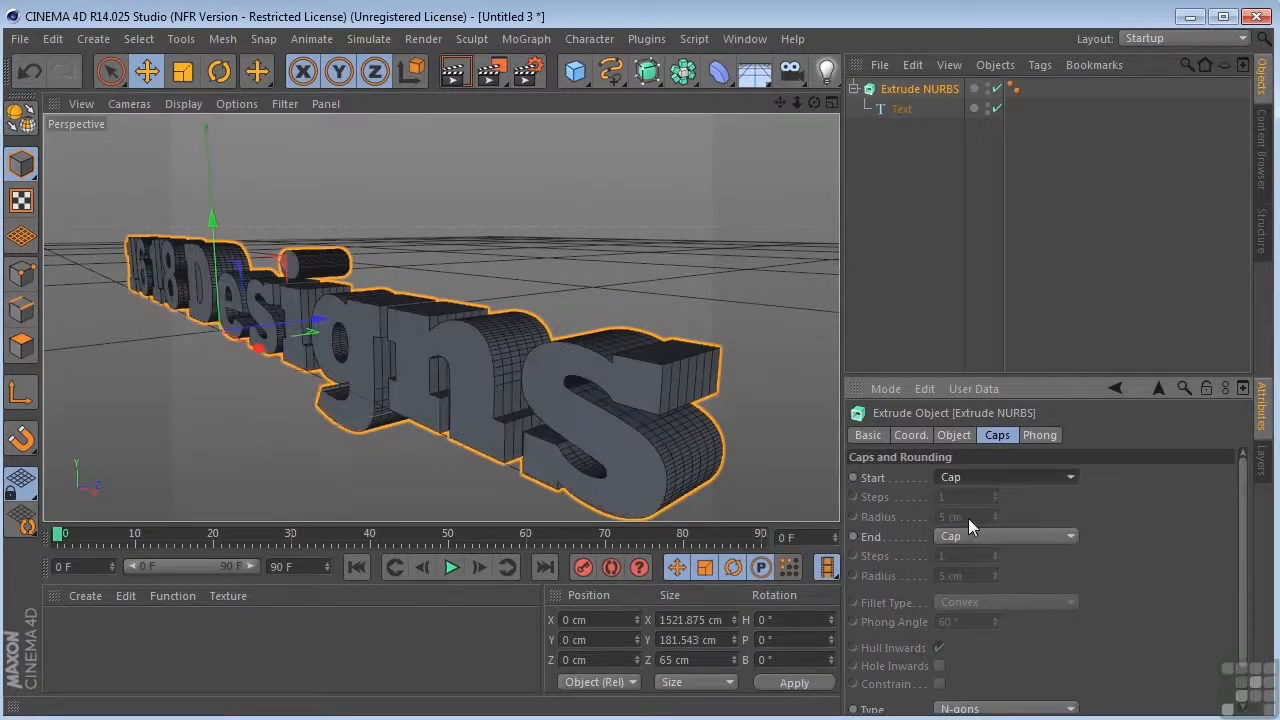
{"action": "scroll", "coordinate": [782, 408], "scroll_direction": "up", "scroll_amount": 3}
{"action": "left_click", "coordinate": [979, 477]}
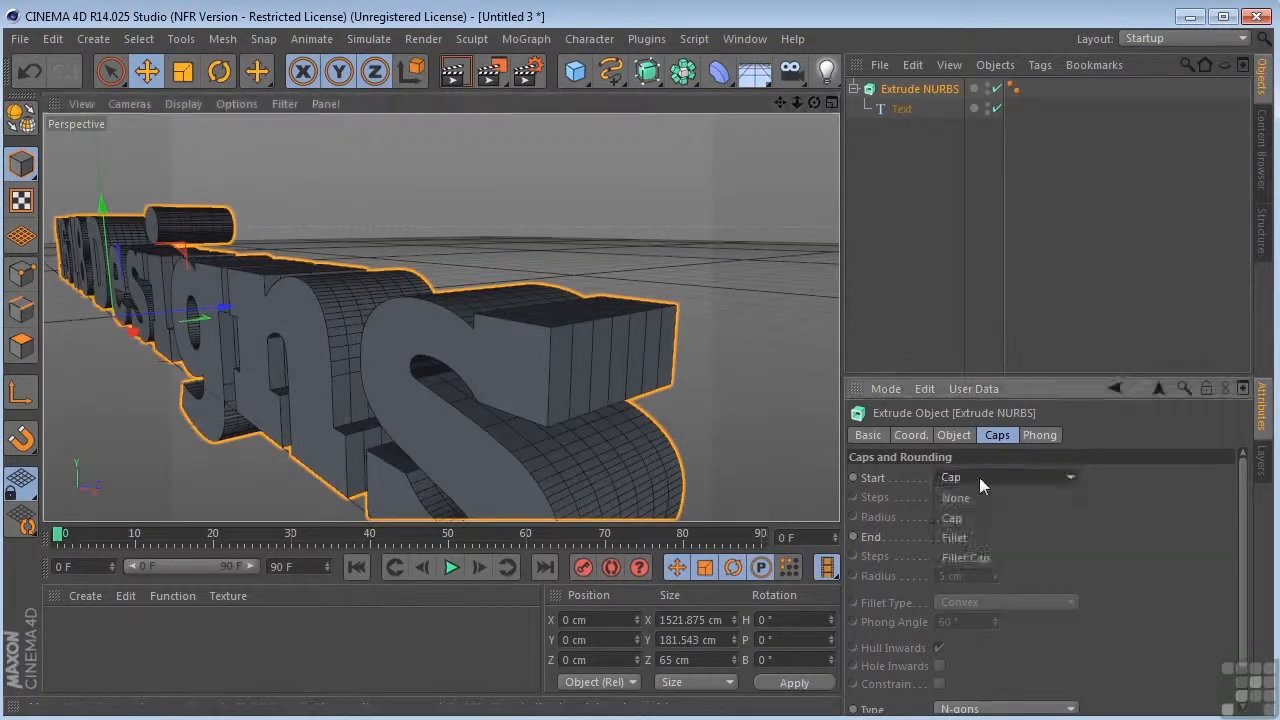
{"action": "left_click", "coordinate": [971, 543]}
{"action": "left_click", "coordinate": [983, 477]}
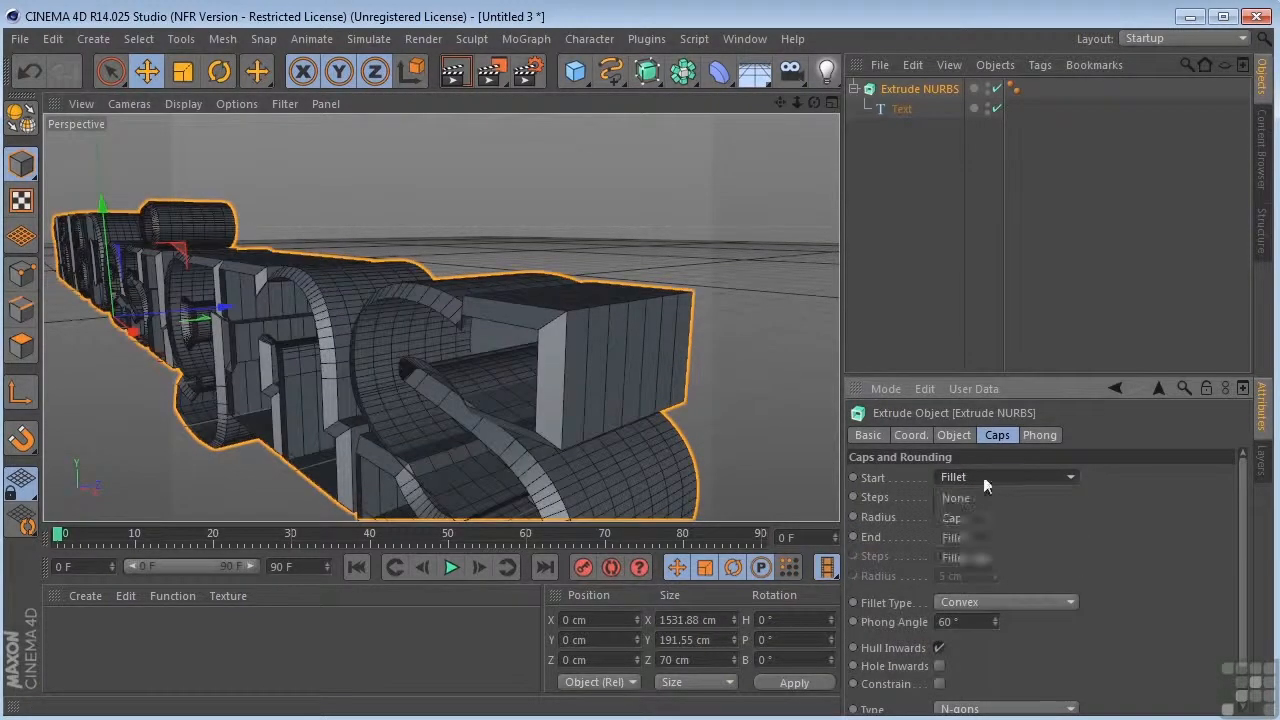
{"action": "left_click", "coordinate": [970, 558]}
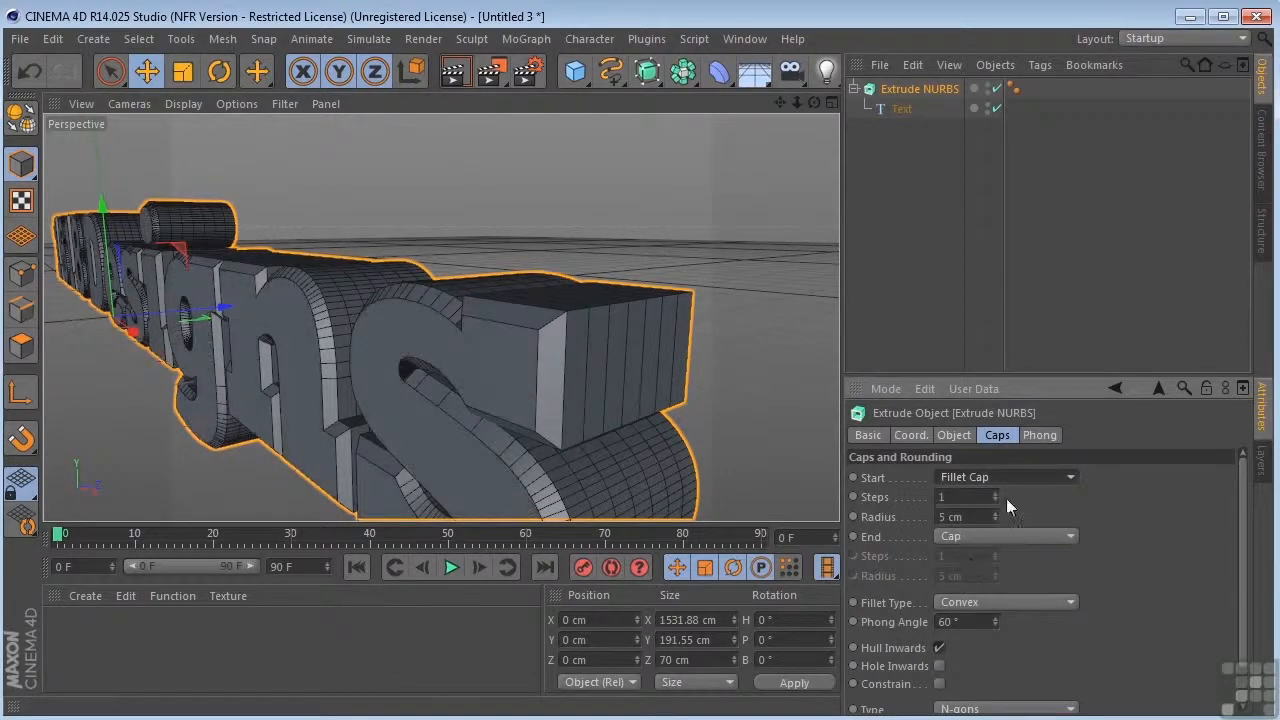
Set the start fillet to 3 steps and 4 cm radius, and give the end a Fillet Cap with 4 steps and 2 cm radius.
{"action": "left_click_drag", "start_coordinate": [995, 515], "coordinate": [995, 497]}
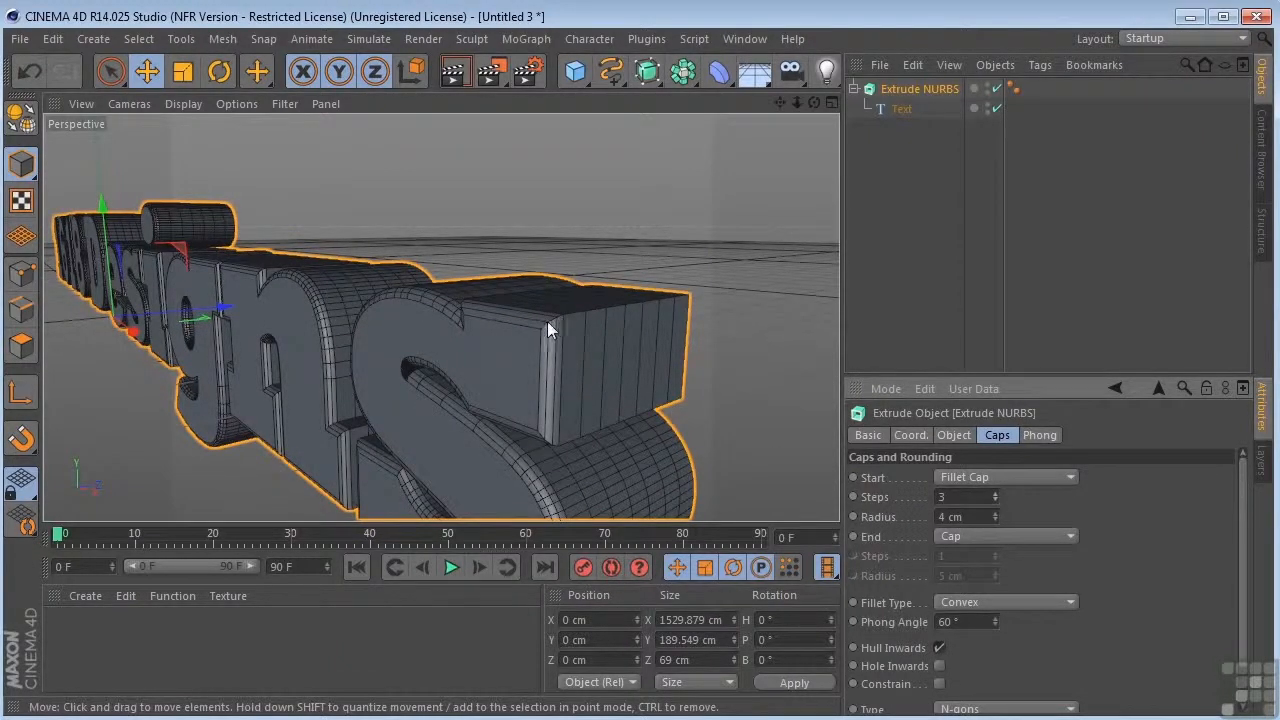
{"action": "left_click_drag", "start_coordinate": [817, 103], "coordinate": [830, 136]}
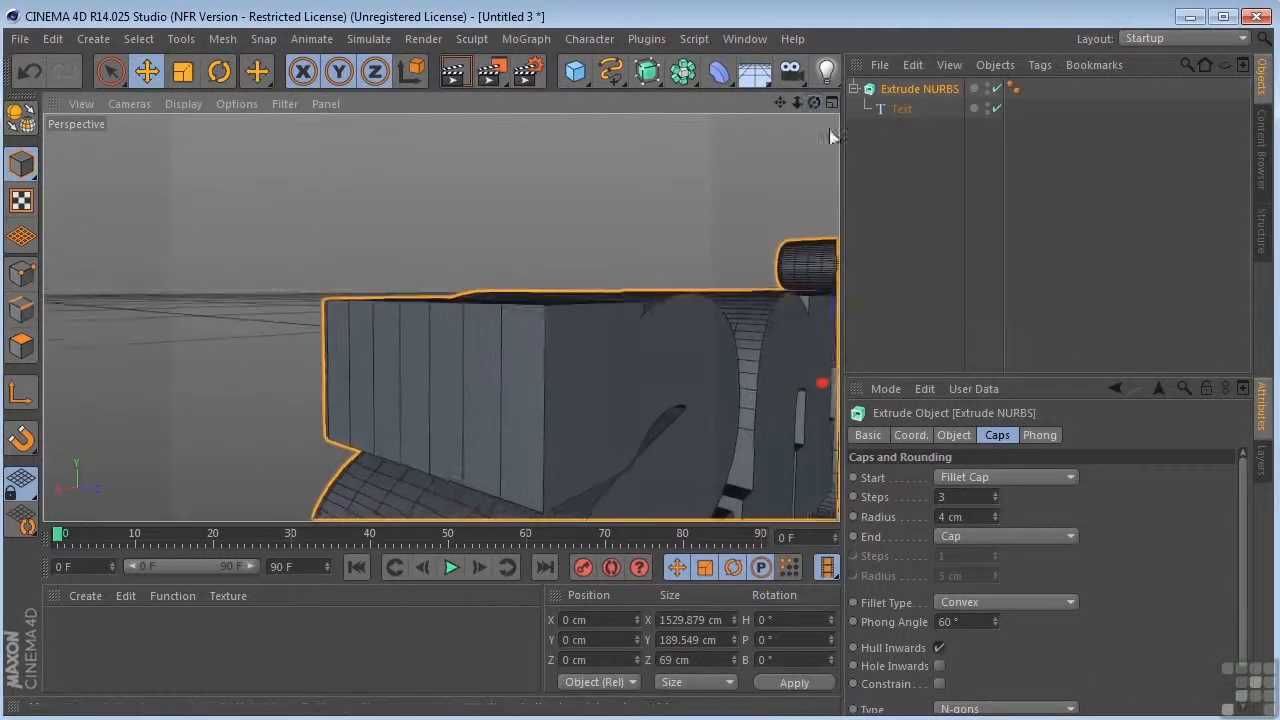
{"action": "left_click", "coordinate": [977, 537]}
{"action": "left_click", "coordinate": [973, 606]}
{"action": "left_click_drag", "start_coordinate": [995, 557], "coordinate": [998, 586]}
{"action": "left_click_drag", "start_coordinate": [814, 103], "coordinate": [441, 318]}
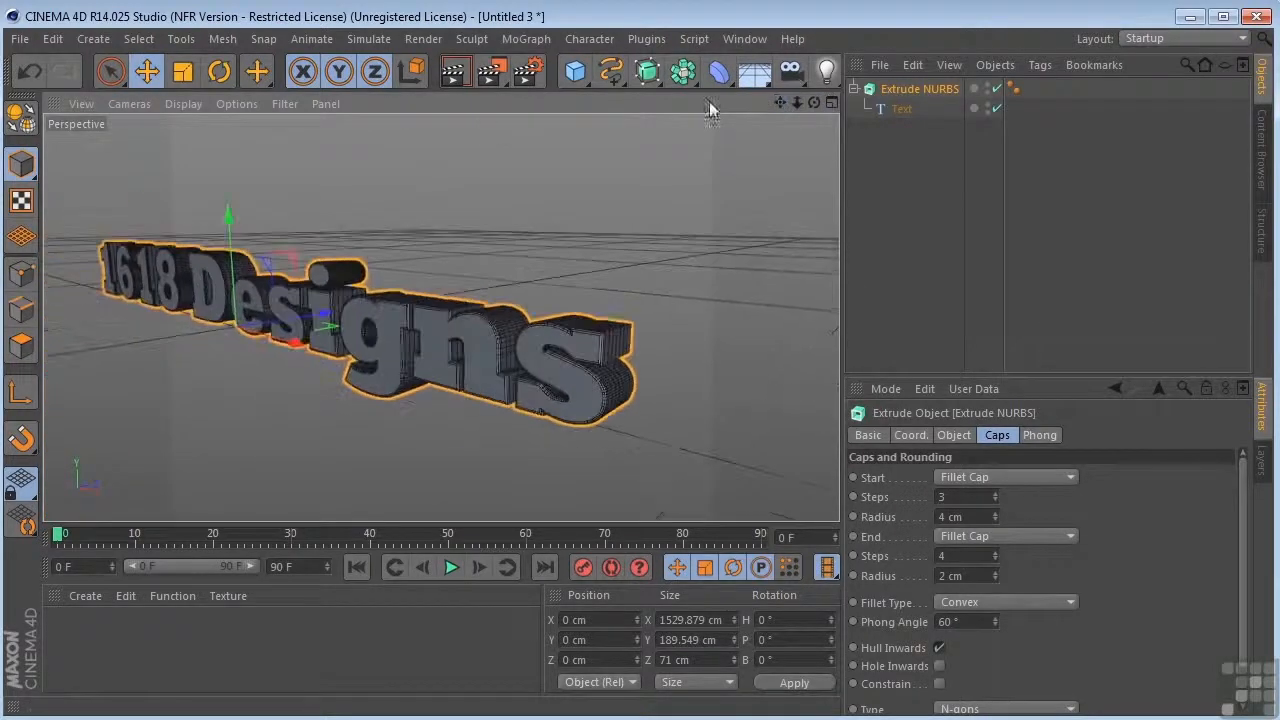
Render the perspective view and examine the rounded edges of the lettering up close.
{"action": "left_click", "coordinate": [461, 76]}
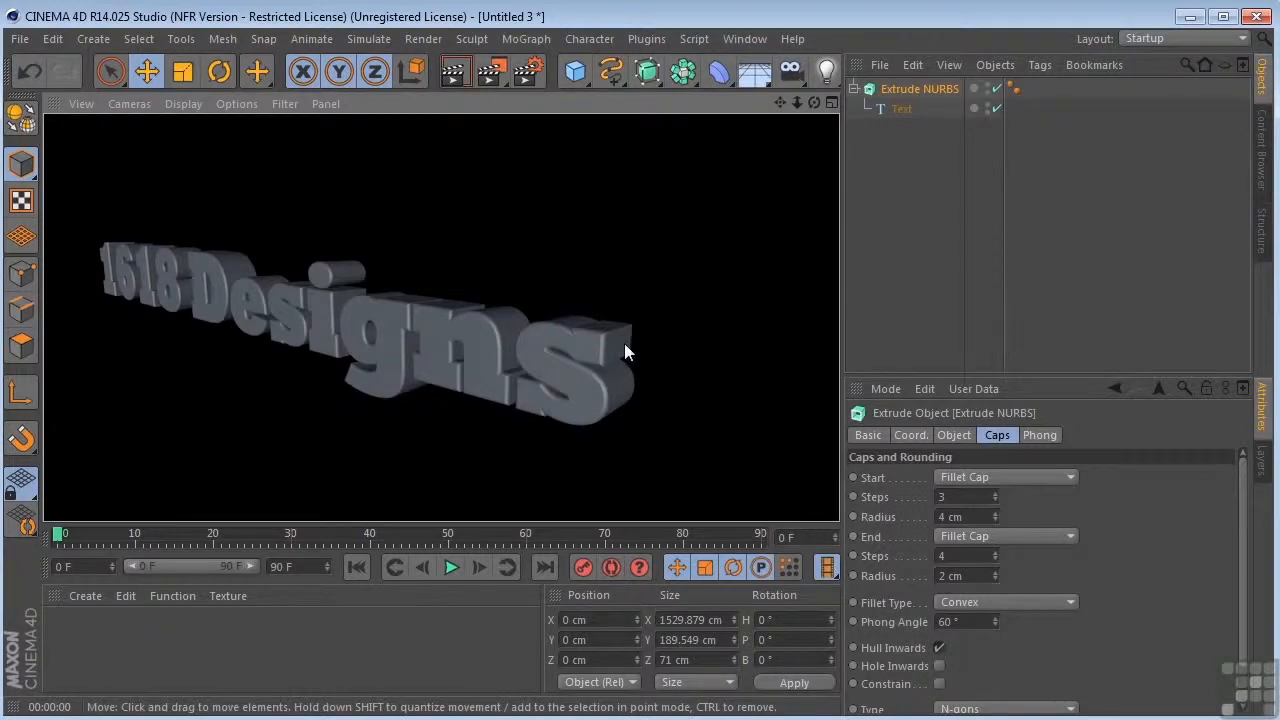
{"action": "scroll", "coordinate": [610, 349], "scroll_direction": "up", "scroll_amount": 4}
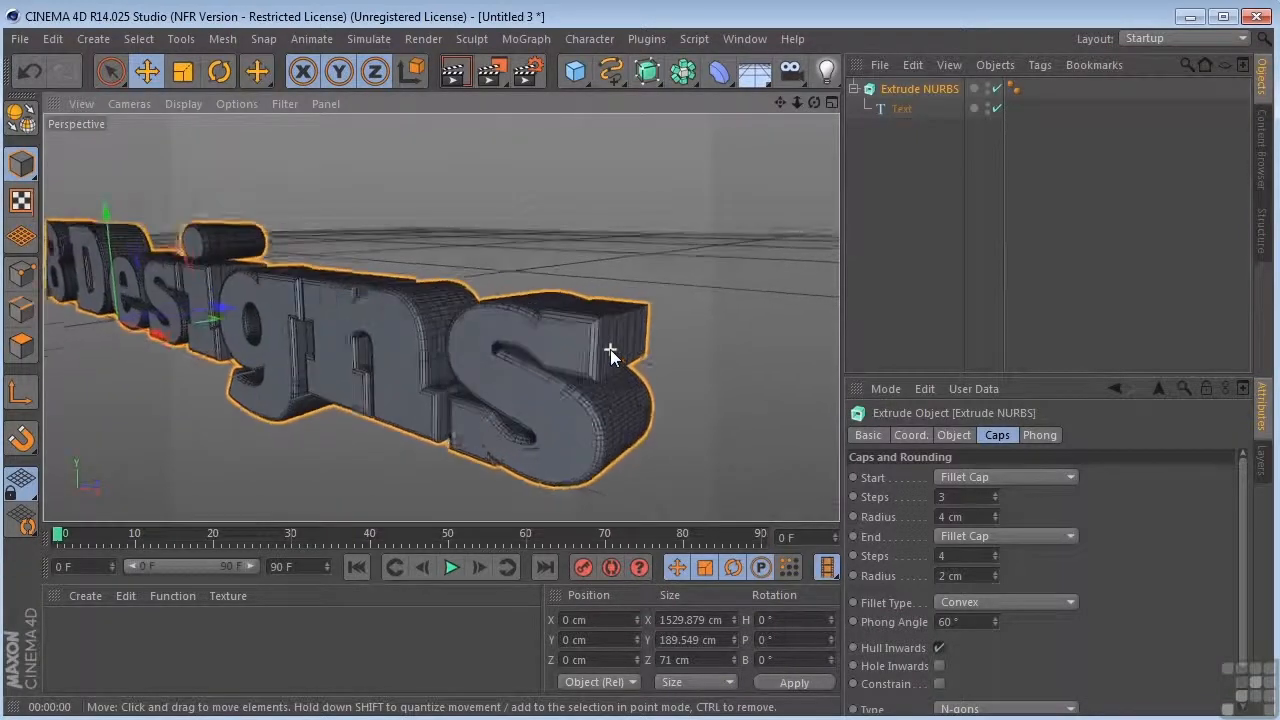
{"action": "scroll", "coordinate": [610, 352], "scroll_direction": "up", "scroll_amount": 2}
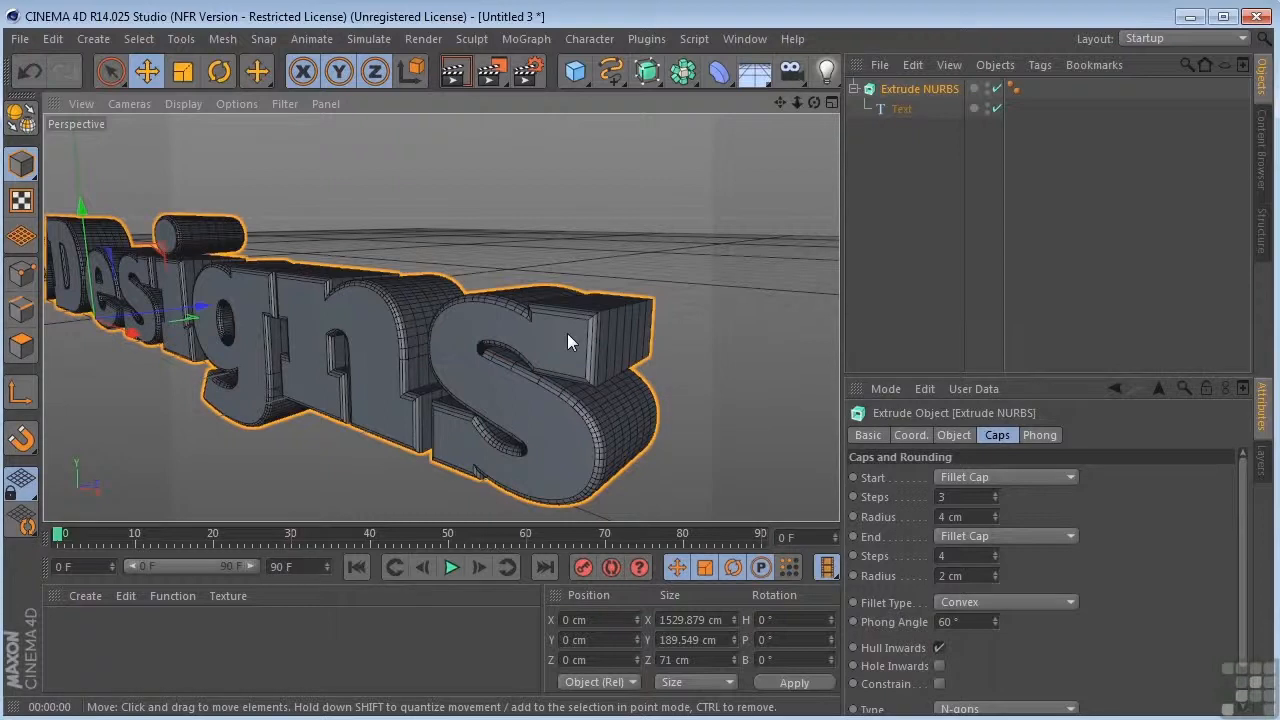
Set the fillet type of the extrusion's caps to Linear.
{"action": "left_click", "coordinate": [1005, 605]}
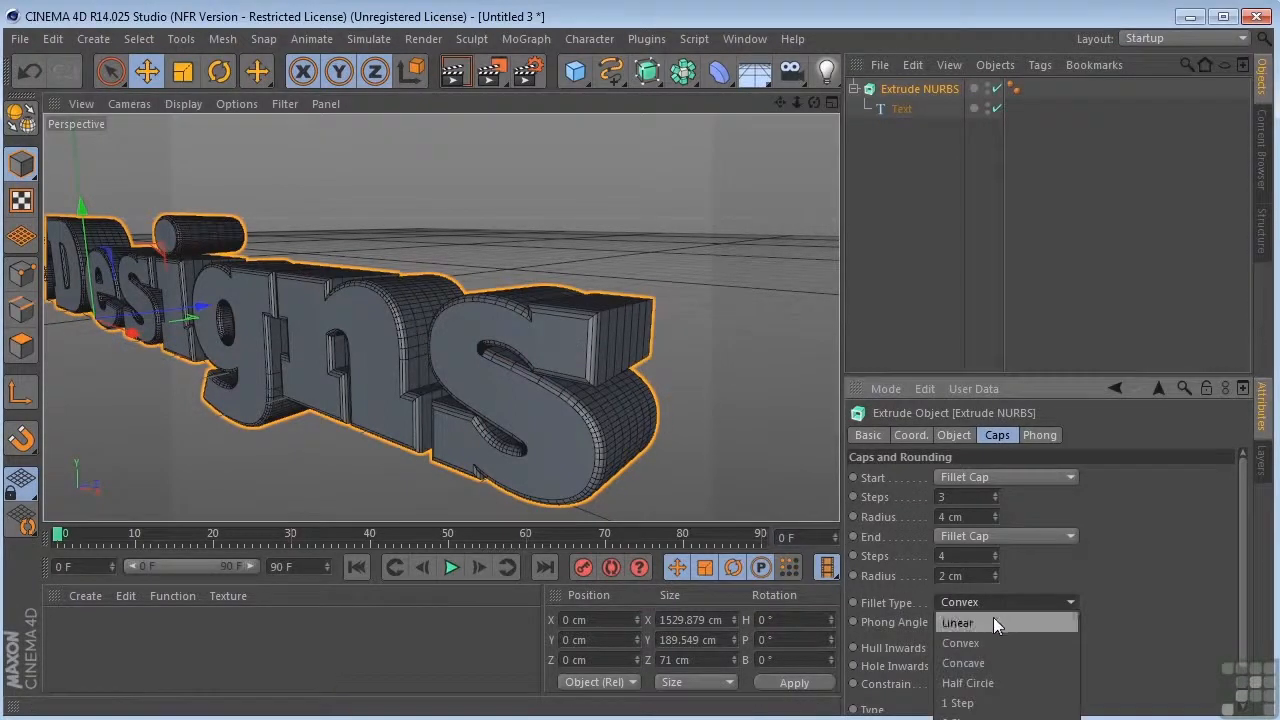
{"action": "left_click", "coordinate": [993, 623]}
{"action": "scroll", "coordinate": [673, 314], "scroll_direction": "up", "scroll_amount": 5}
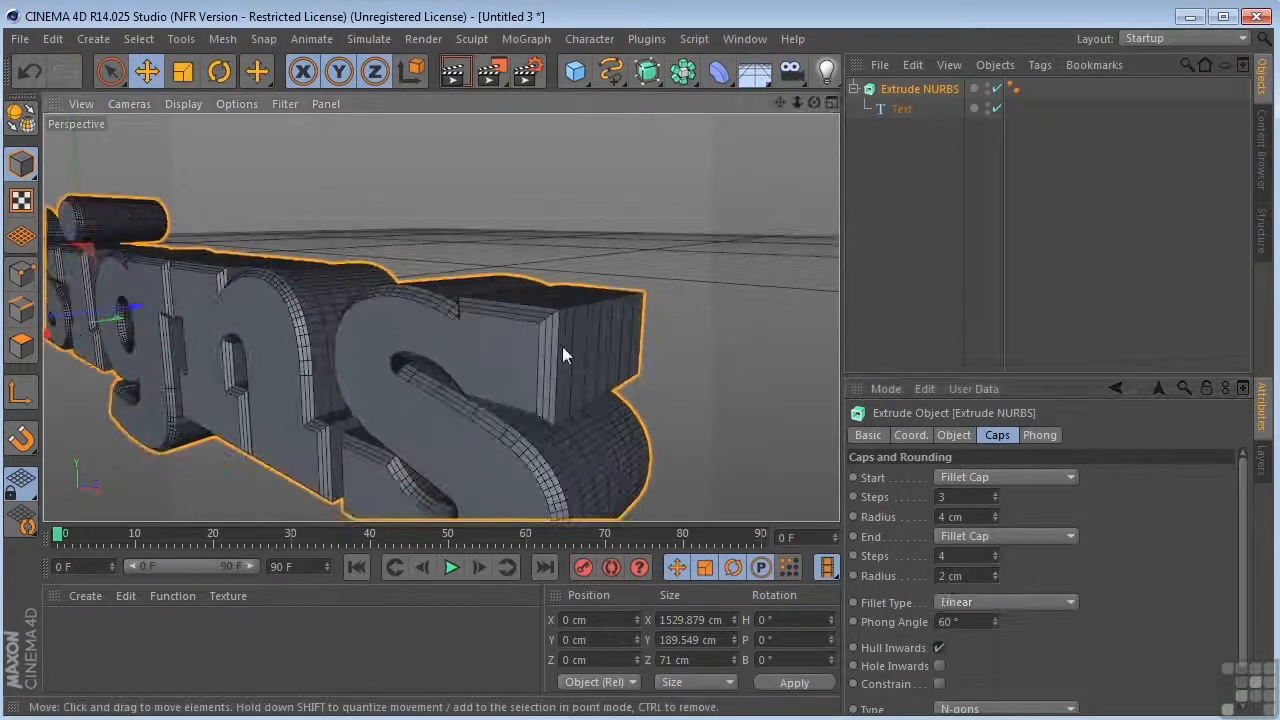
Try Concave and then Engraved as the fillet type of the text extrusion's caps.
{"action": "left_click", "coordinate": [958, 602]}
{"action": "left_click", "coordinate": [960, 659]}
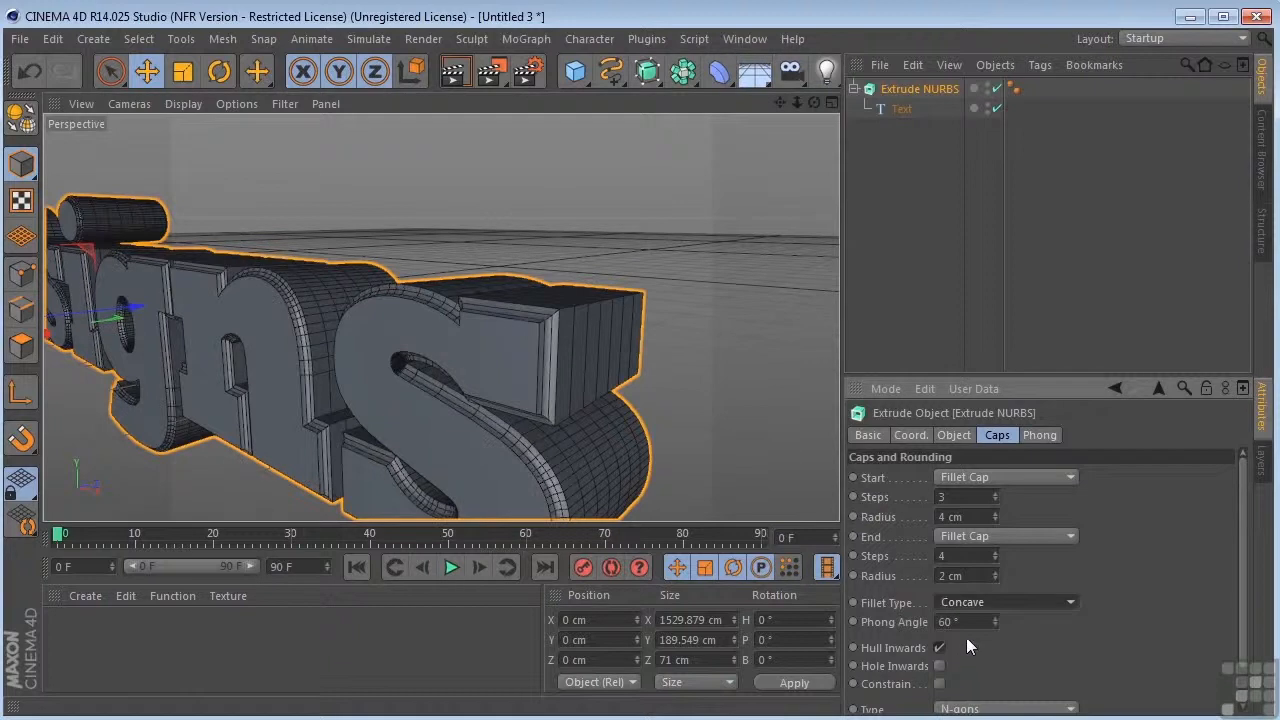
{"action": "left_click", "coordinate": [970, 603]}
{"action": "left_click", "coordinate": [972, 680]}
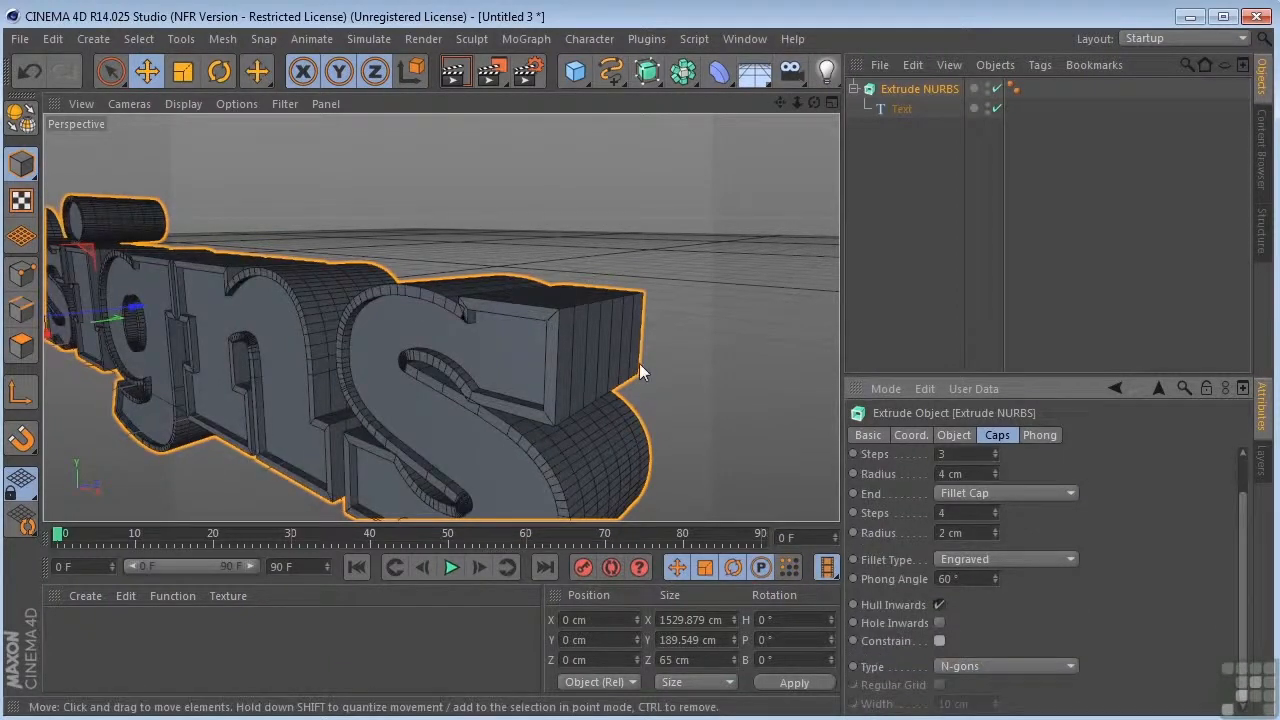
Delete the Extrude NURBS together with its text and add an n-Side spline to the emptied scene.
{"action": "left_click_drag", "start_coordinate": [881, 135], "coordinate": [938, 74]}
{"action": "key", "text": "Delete"}
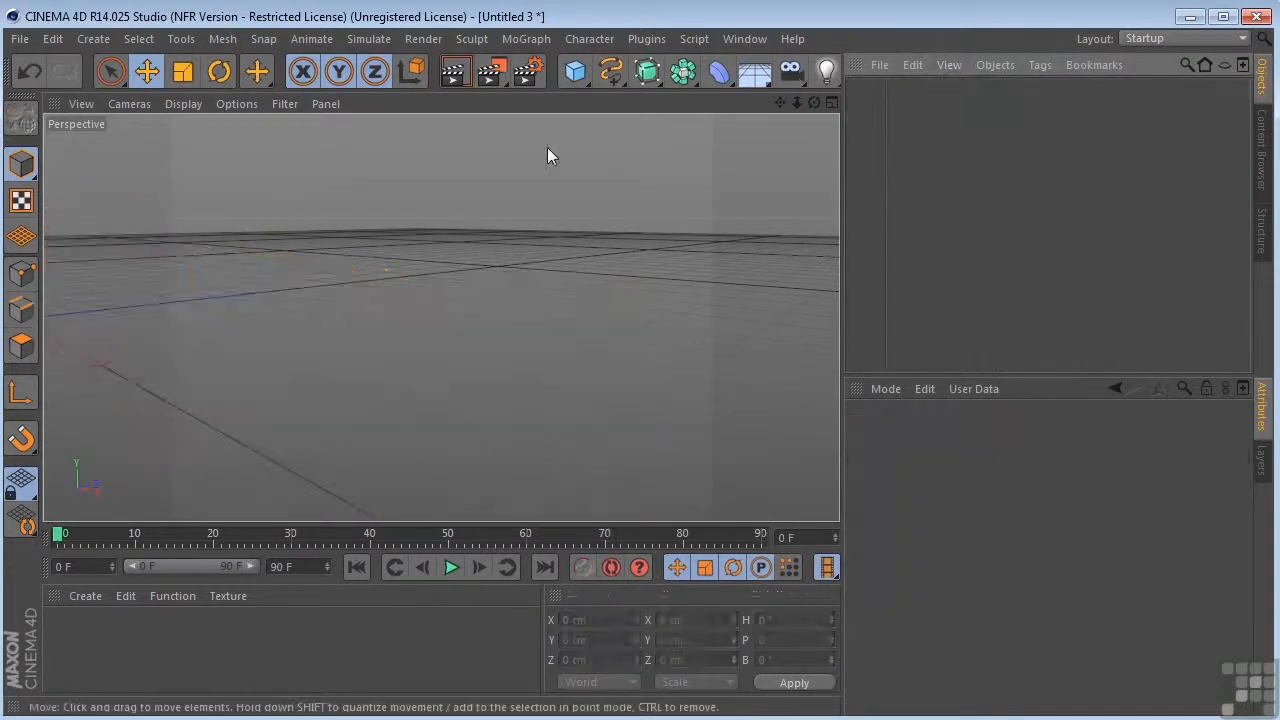
{"action": "left_click", "coordinate": [613, 78]}
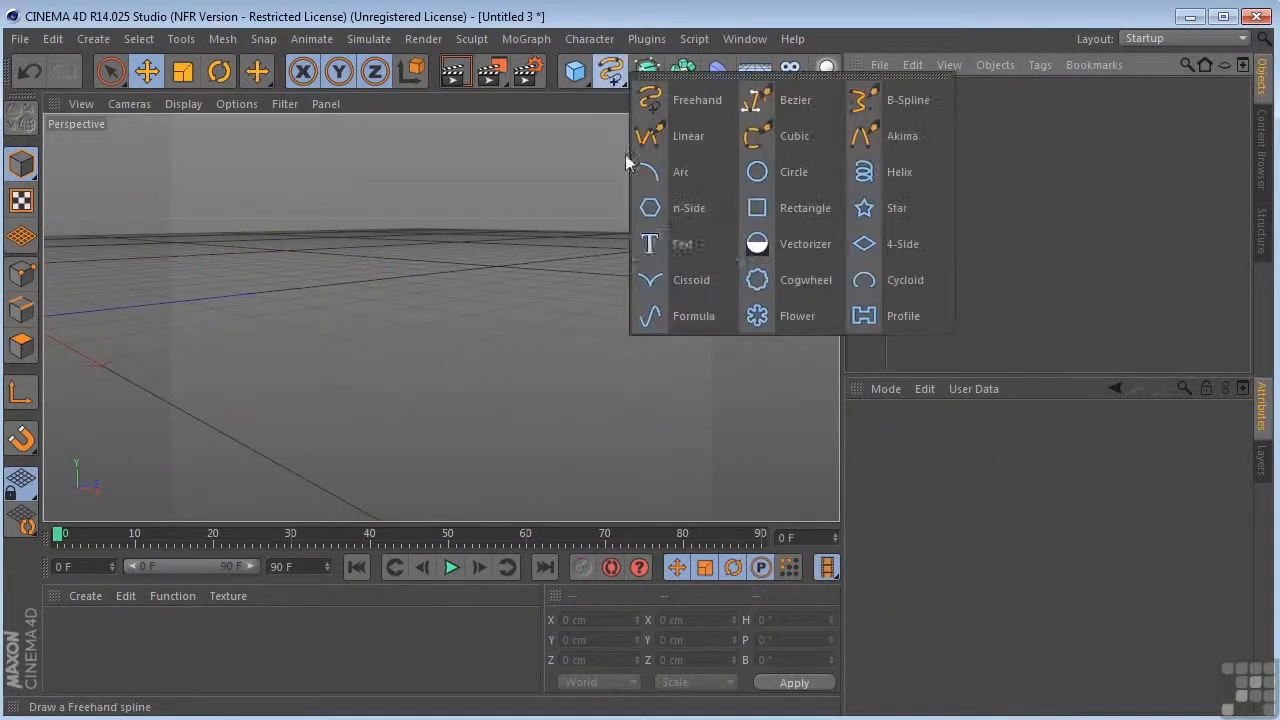
{"action": "left_click", "coordinate": [657, 213]}
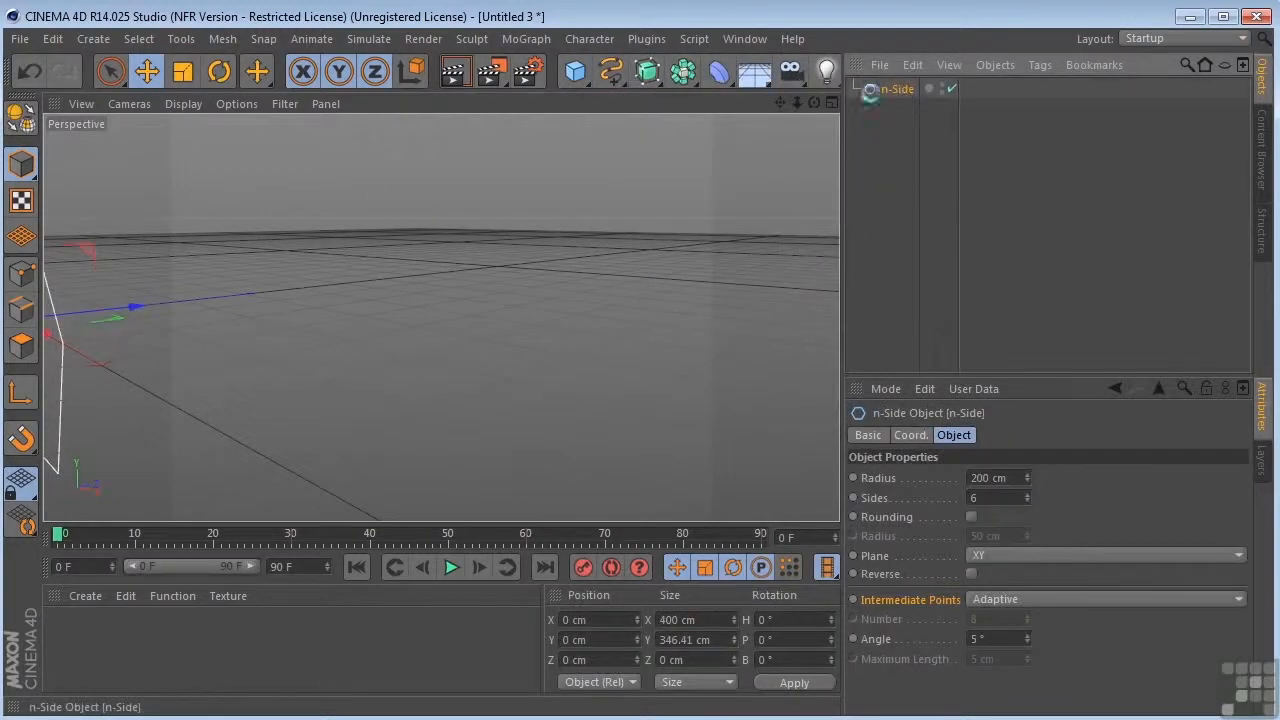
{"action": "left_click_drag", "start_coordinate": [727, 212], "coordinate": [631, 166], "text": "alt"}
Add a Star spline and move it down the Y axis to about -421 cm, below the hexagon.
{"action": "left_click", "coordinate": [611, 72]}
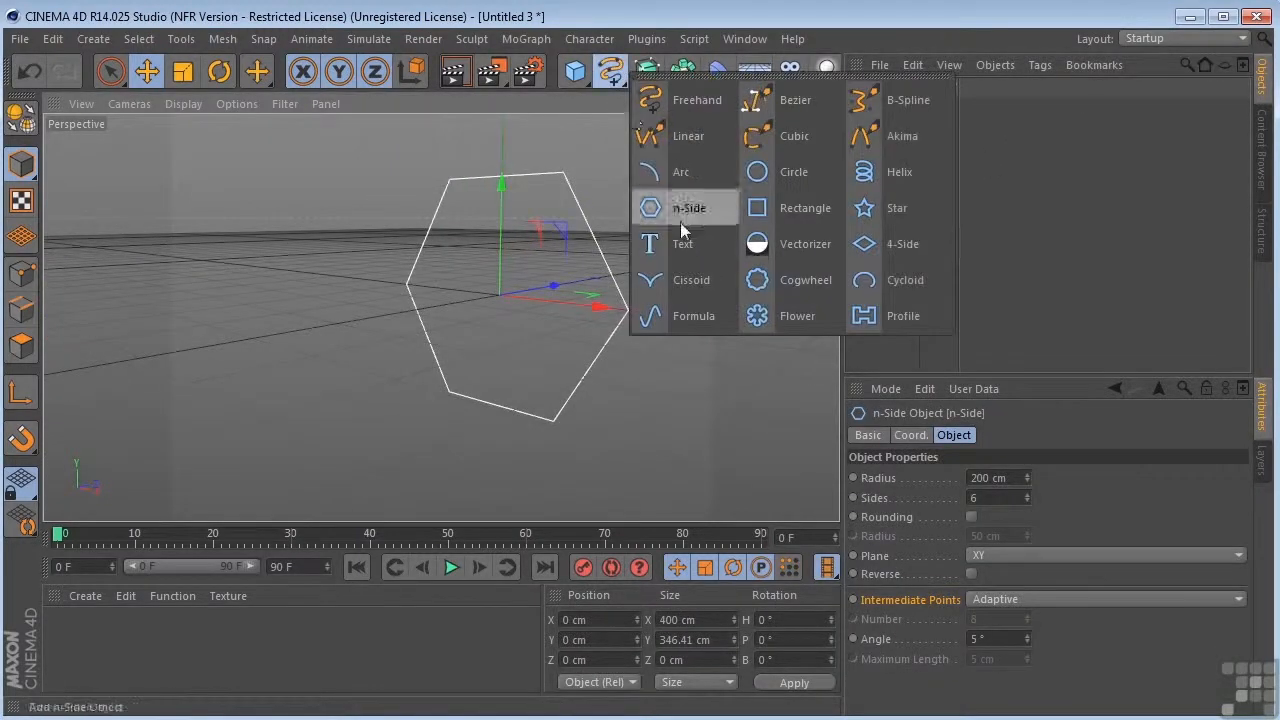
{"action": "left_click", "coordinate": [870, 210]}
{"action": "left_click_drag", "start_coordinate": [502, 192], "coordinate": [496, 458]}
Create an Extrude NURBS object and place both the Star and n-Side splines under it as children.
{"action": "left_click", "coordinate": [647, 71]}
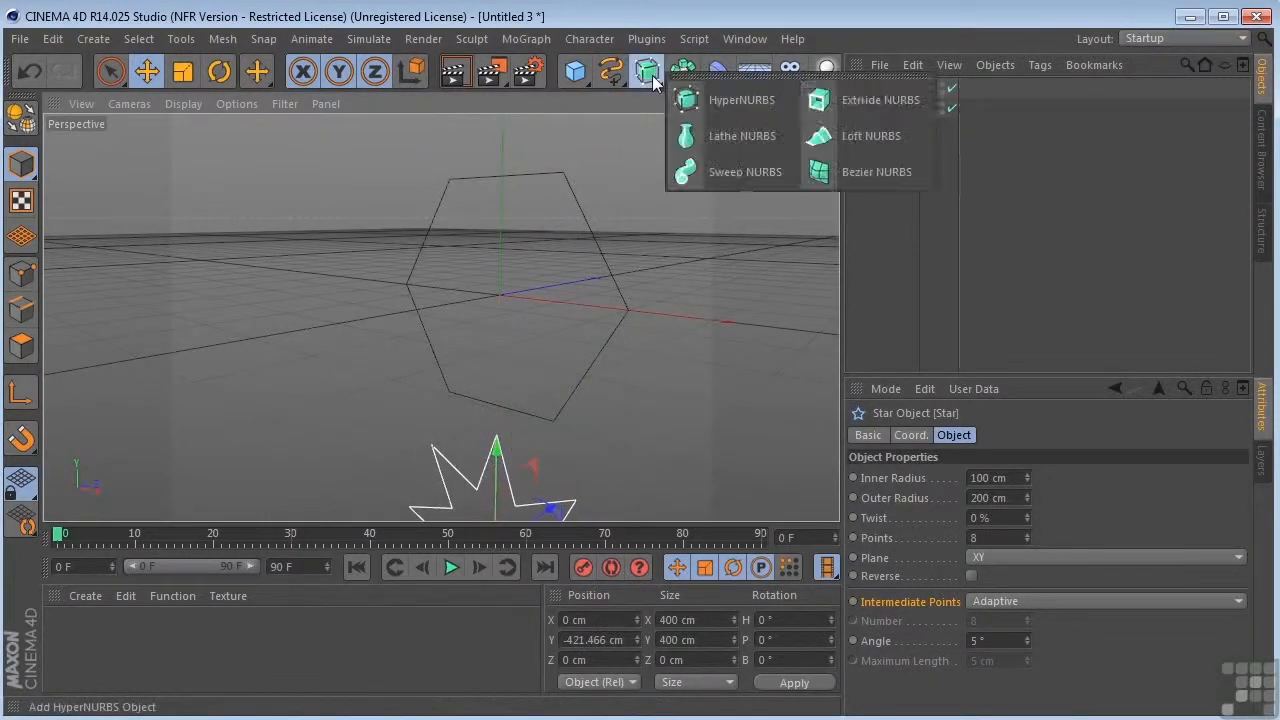
{"action": "left_click", "coordinate": [905, 100]}
{"action": "left_click_drag", "start_coordinate": [882, 162], "coordinate": [900, 94]}
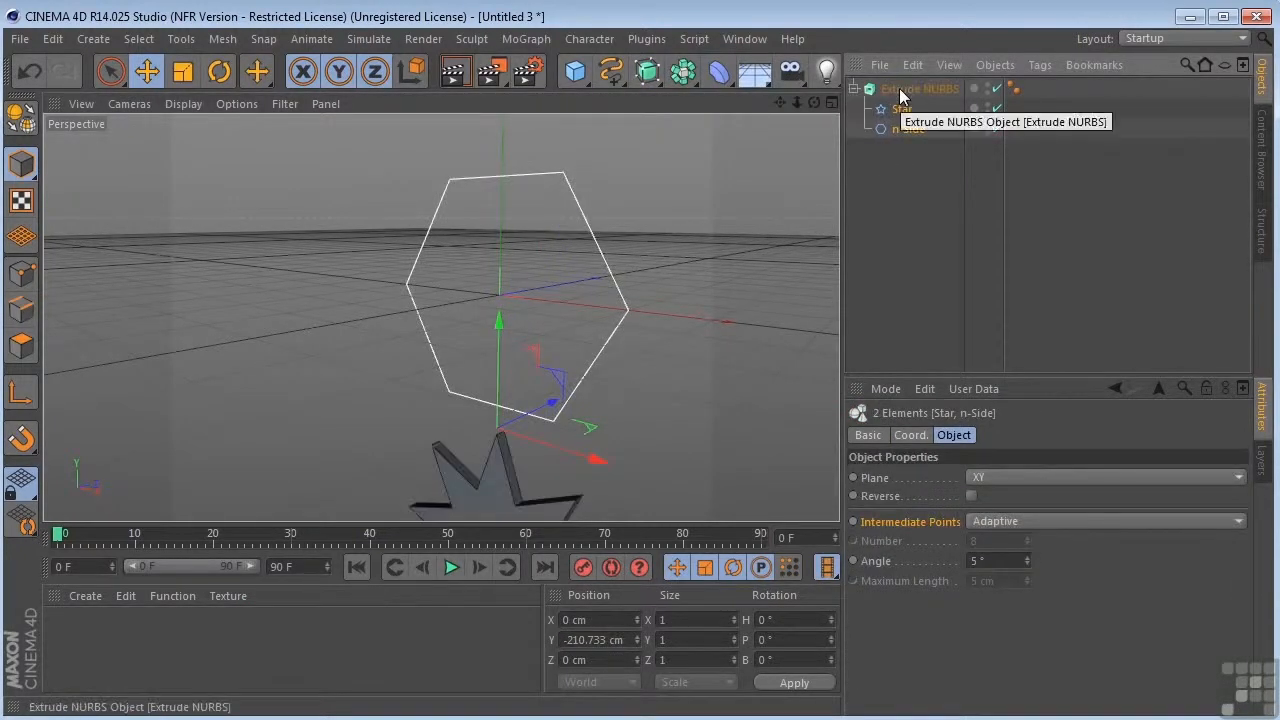
{"action": "left_click", "coordinate": [901, 93]}
Render the perspective view with both shapes in frame to check which of the splines is extruded.
{"action": "scroll", "coordinate": [584, 214], "scroll_direction": "down", "scroll_amount": 5}
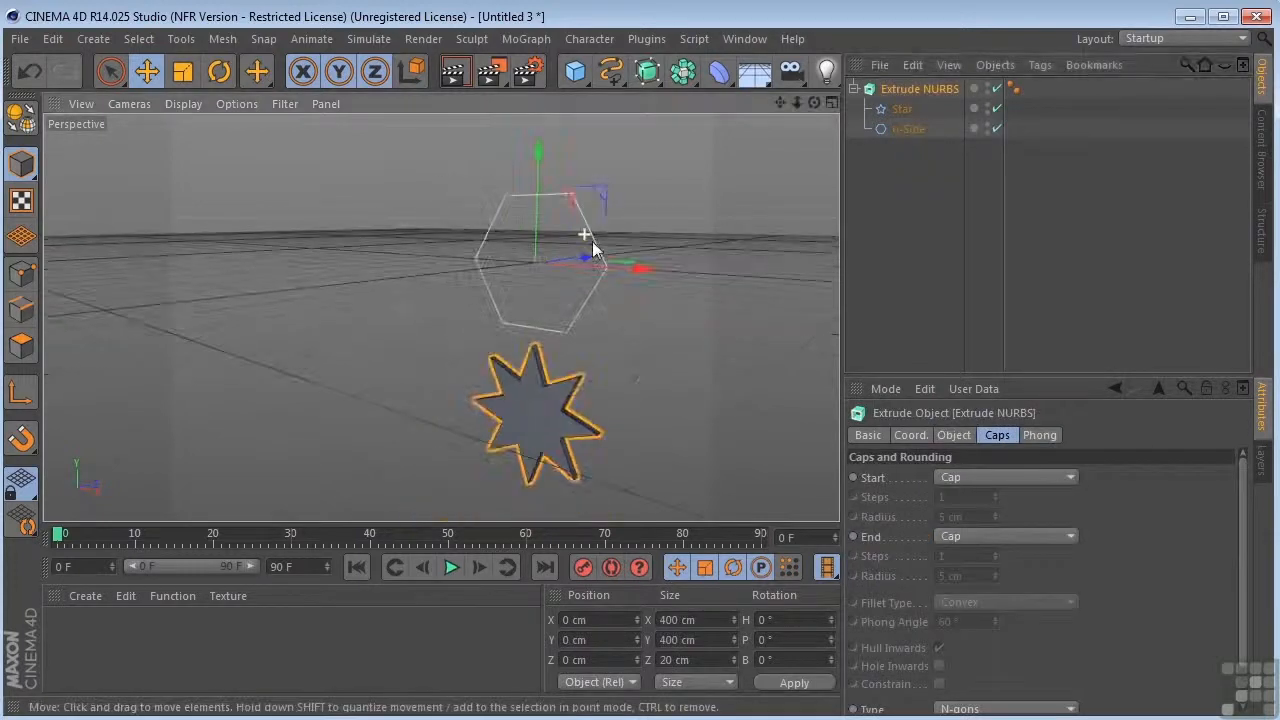
{"action": "left_click_drag", "start_coordinate": [779, 104], "coordinate": [441, 318]}
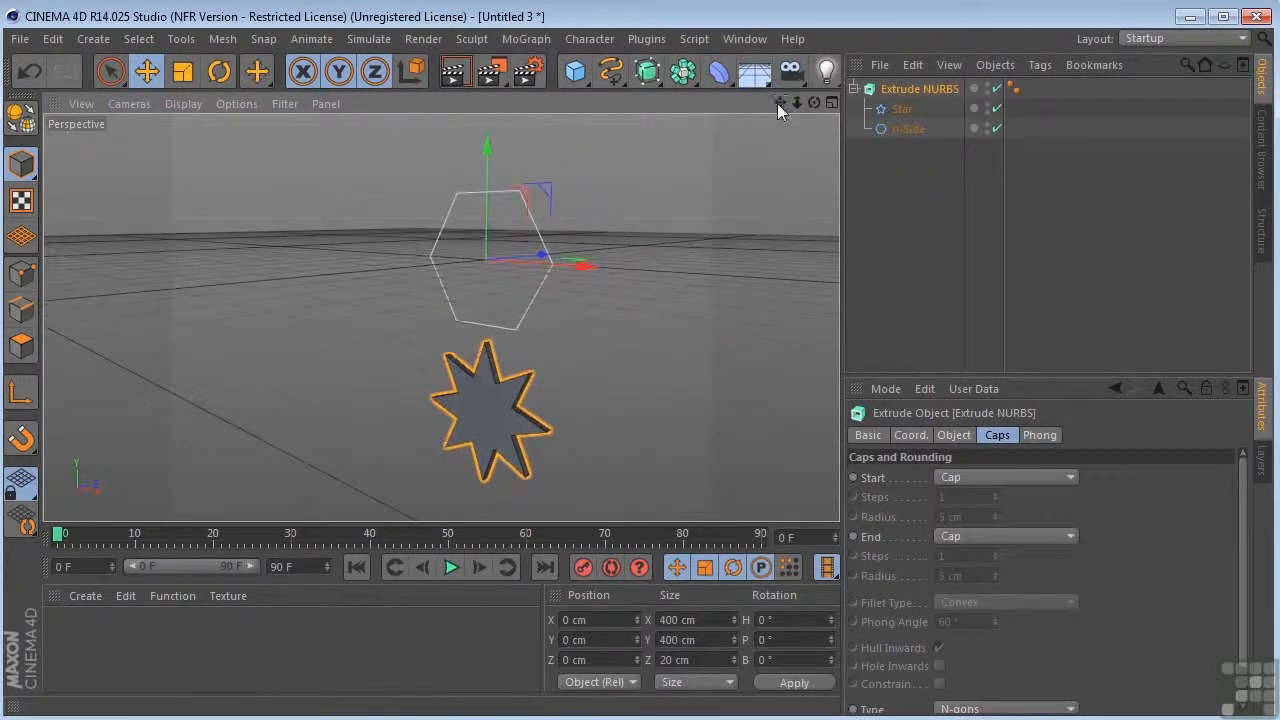
{"action": "left_click", "coordinate": [454, 74]}
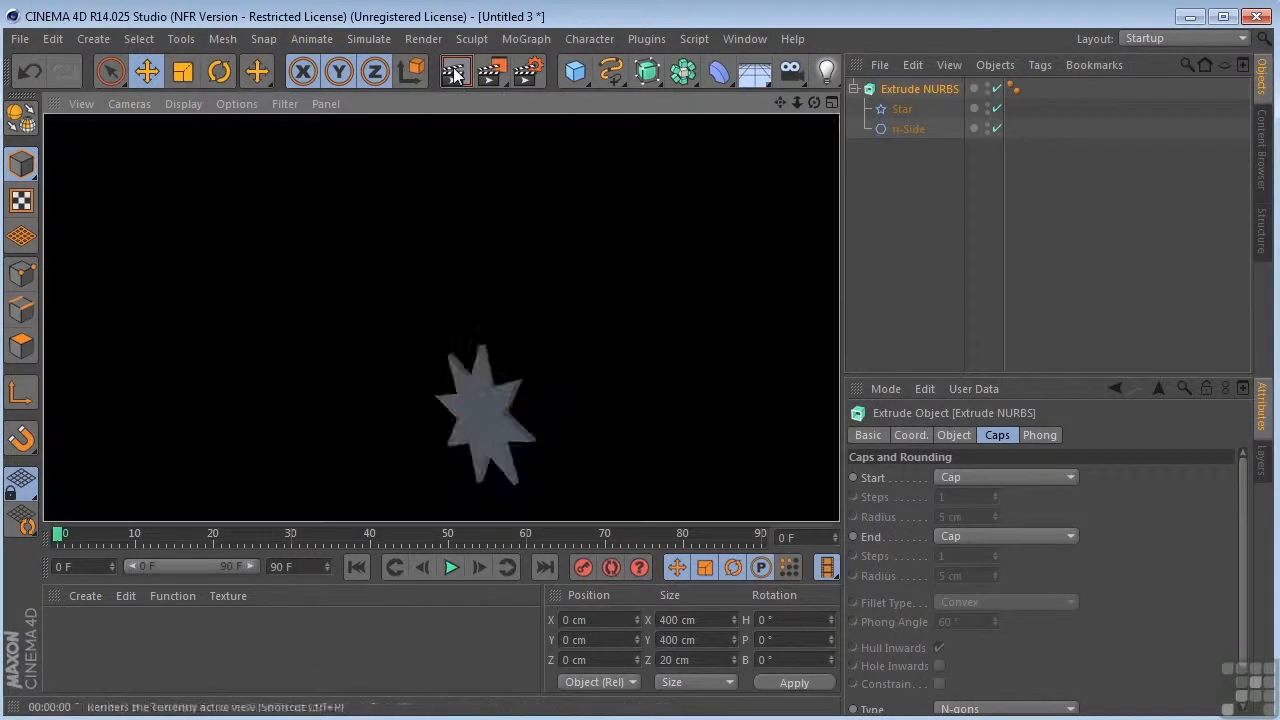
{"action": "left_click", "coordinate": [606, 182]}
Enable Hierarchical in the Extrude NURBS object properties so that all of its child splines are extruded.
{"action": "left_click", "coordinate": [900, 90]}
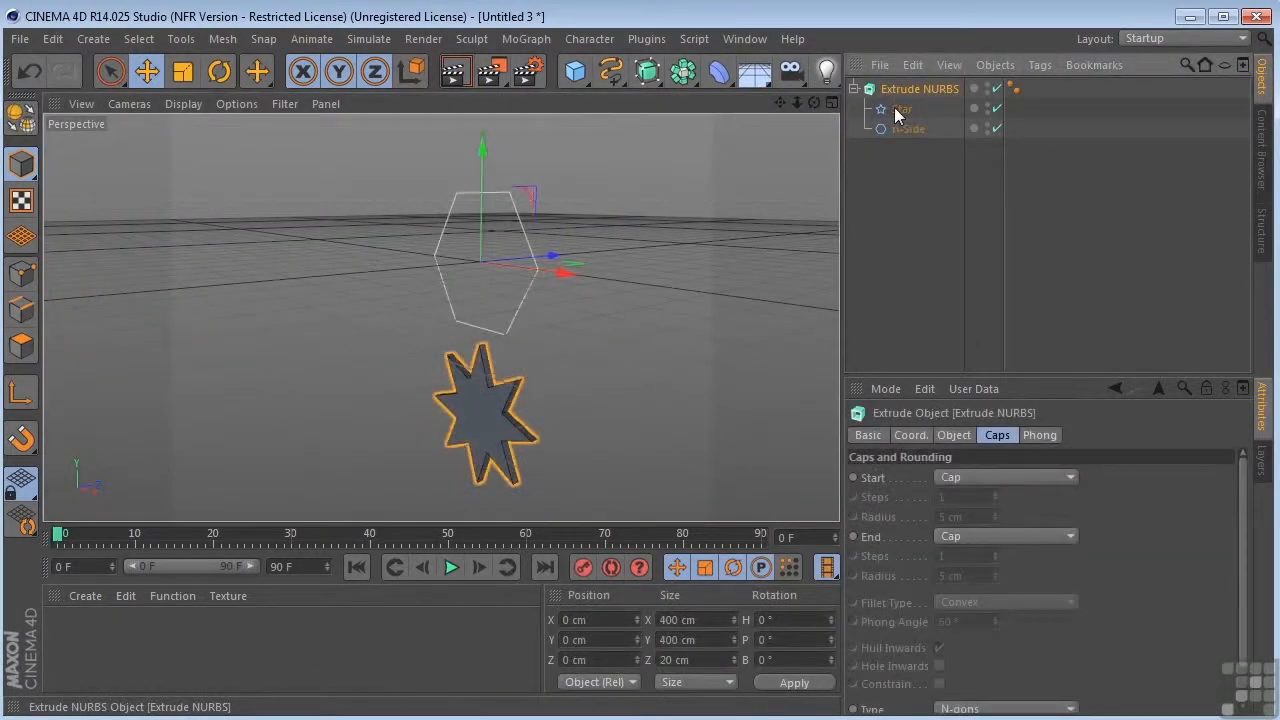
{"action": "left_click", "coordinate": [900, 109]}
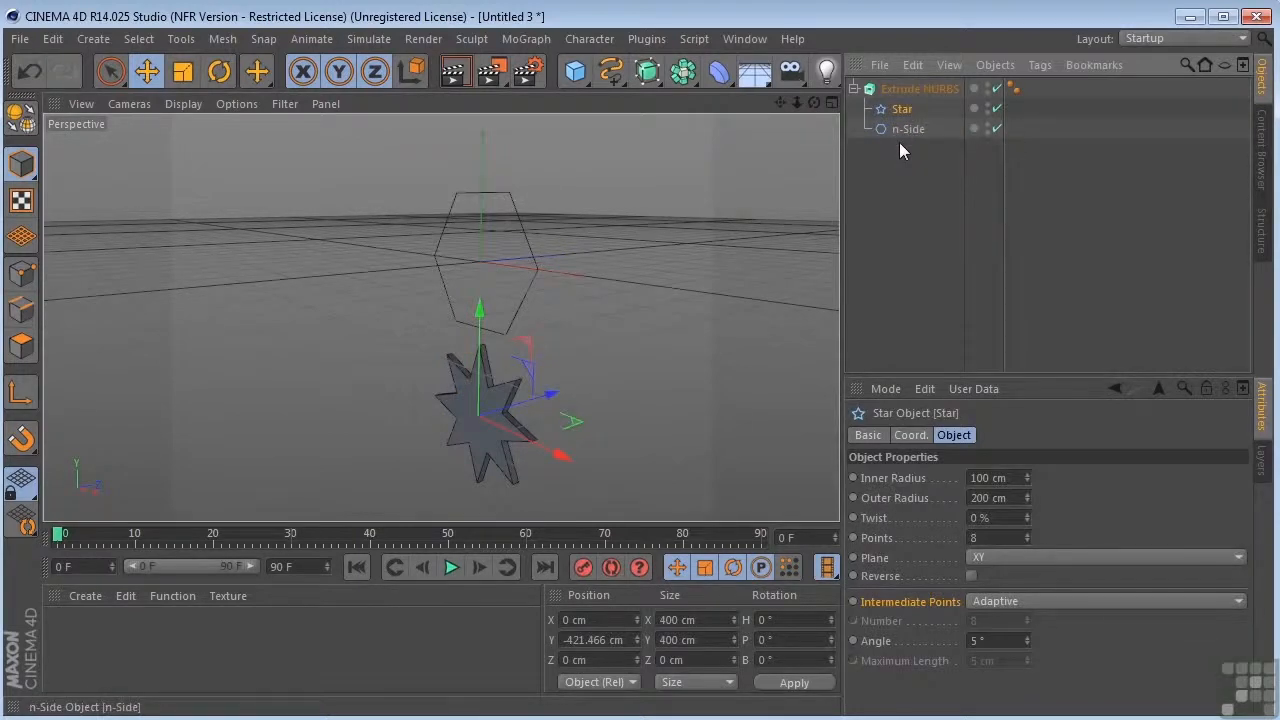
{"action": "left_click", "coordinate": [872, 90]}
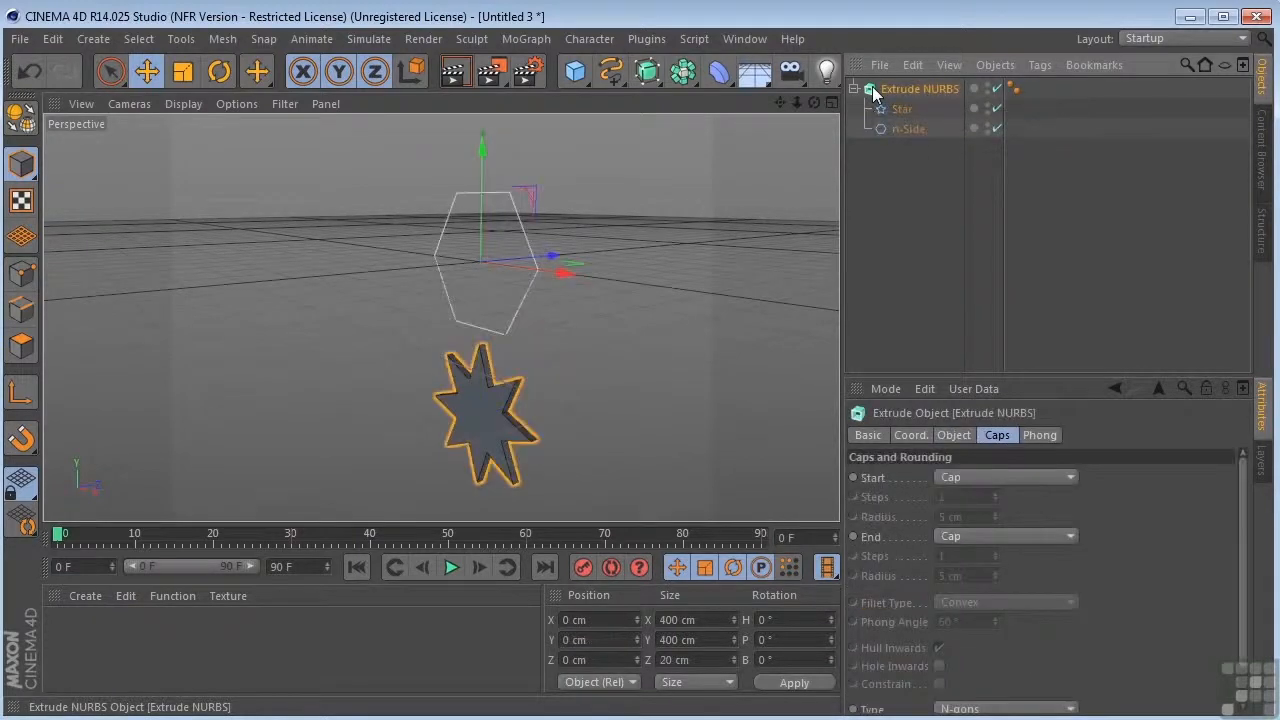
{"action": "left_click", "coordinate": [956, 437]}
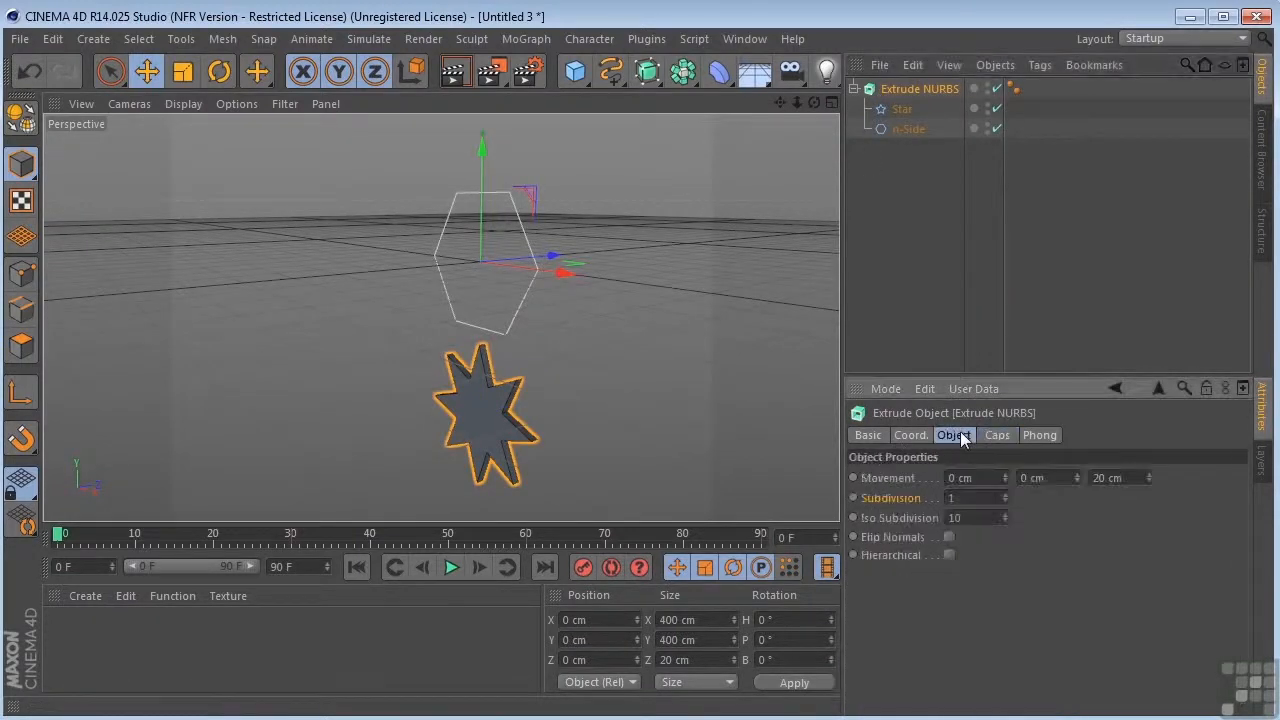
{"action": "left_click", "coordinate": [950, 555]}
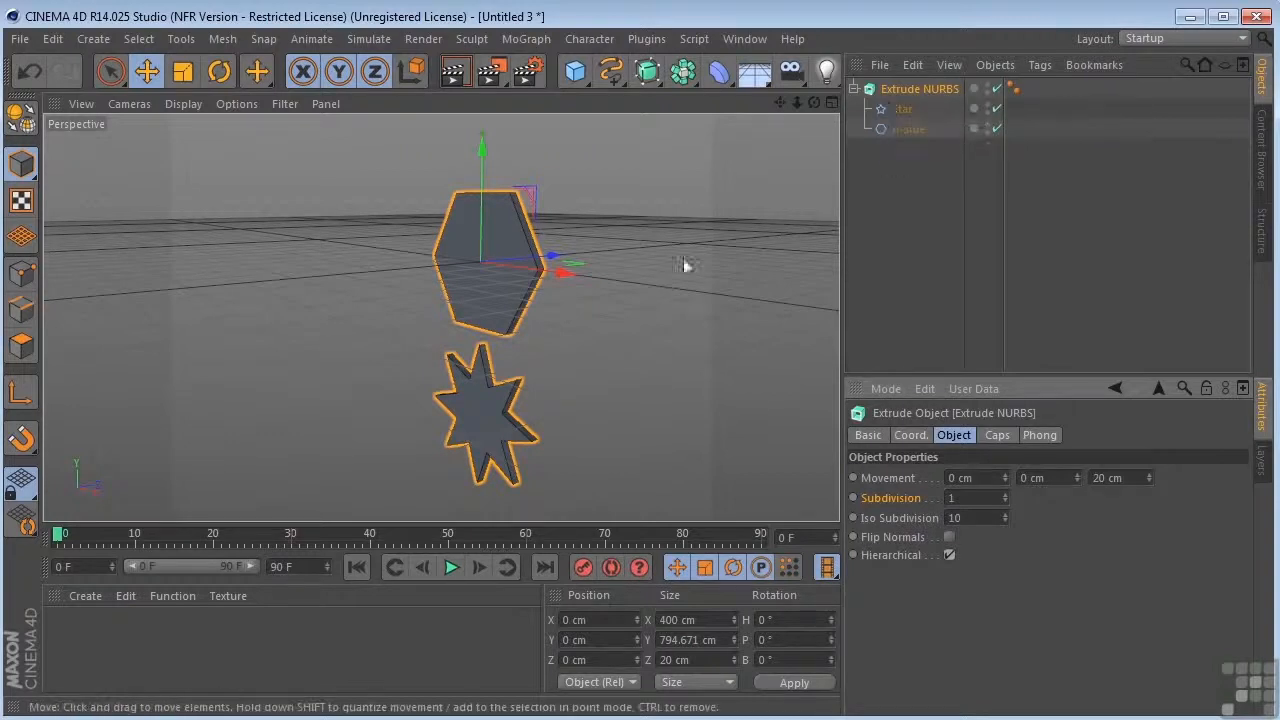
Set both the start and end caps of the Extrude NURBS to Fillet Cap and inspect the edges of both shapes.
{"action": "scroll", "coordinate": [462, 318], "scroll_direction": "up", "scroll_amount": 4}
{"action": "left_click_drag", "start_coordinate": [780, 103], "coordinate": [815, 106]}
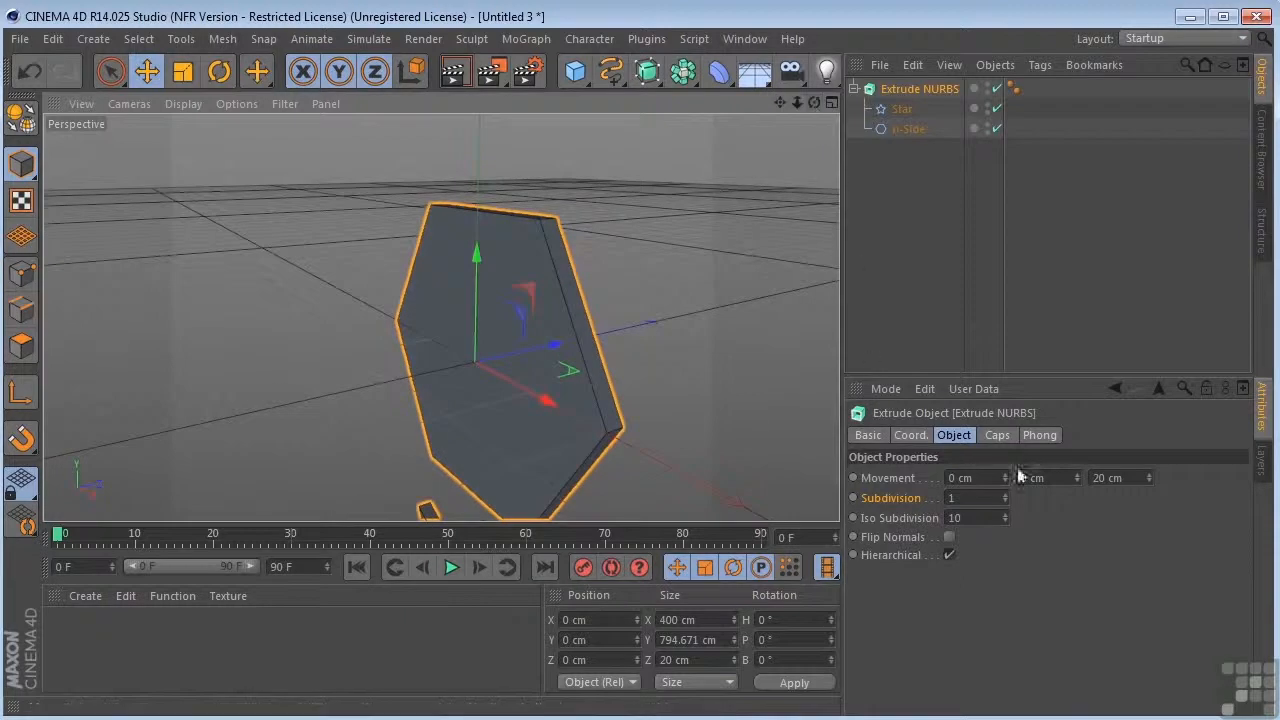
{"action": "left_click", "coordinate": [998, 437]}
{"action": "left_click", "coordinate": [992, 480]}
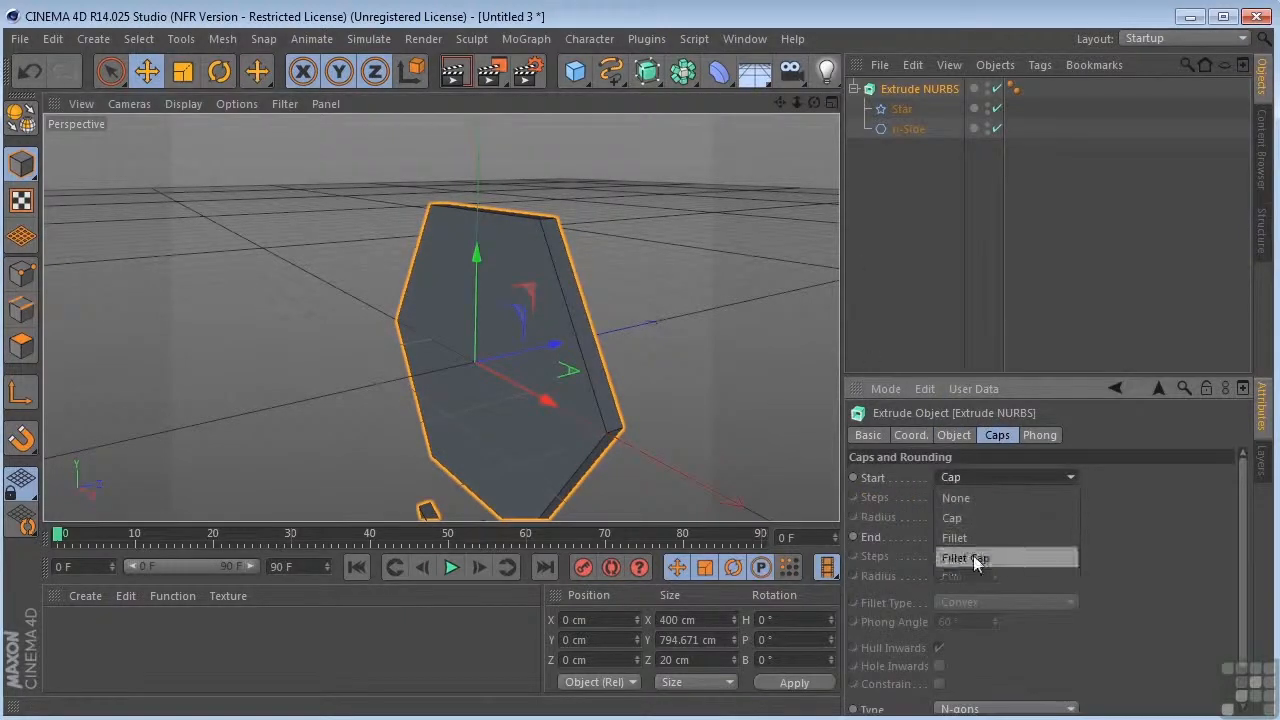
{"action": "left_click", "coordinate": [973, 556]}
{"action": "left_click", "coordinate": [974, 544]}
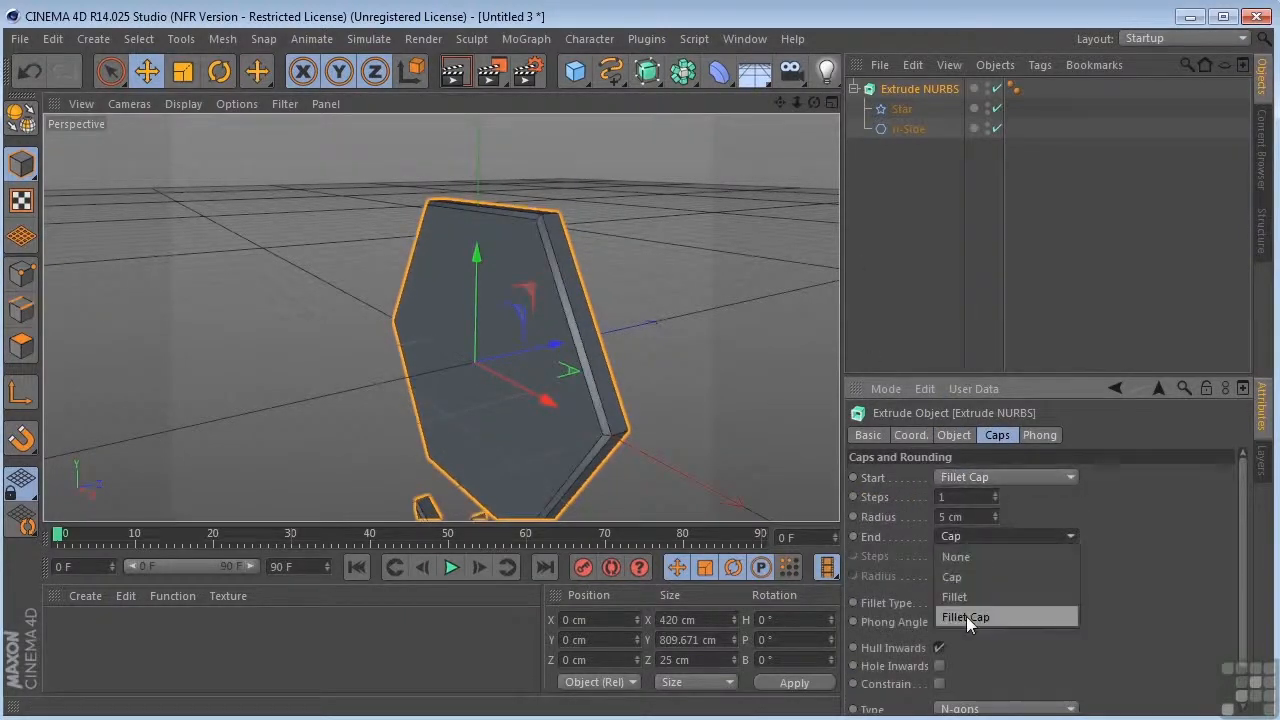
{"action": "left_click", "coordinate": [966, 617]}
{"action": "left_click_drag", "start_coordinate": [814, 104], "coordinate": [870, 100]}
{"action": "scroll", "coordinate": [775, 205], "scroll_direction": "down", "scroll_amount": 4}
{"action": "mouse_move", "coordinate": [781, 103]}
{"action": "left_mouse_down"}
{"action": "mouse_move", "coordinate": [700, 80]}
{"action": "mouse_move", "coordinate": [783, 100]}
{"action": "left_mouse_up"}
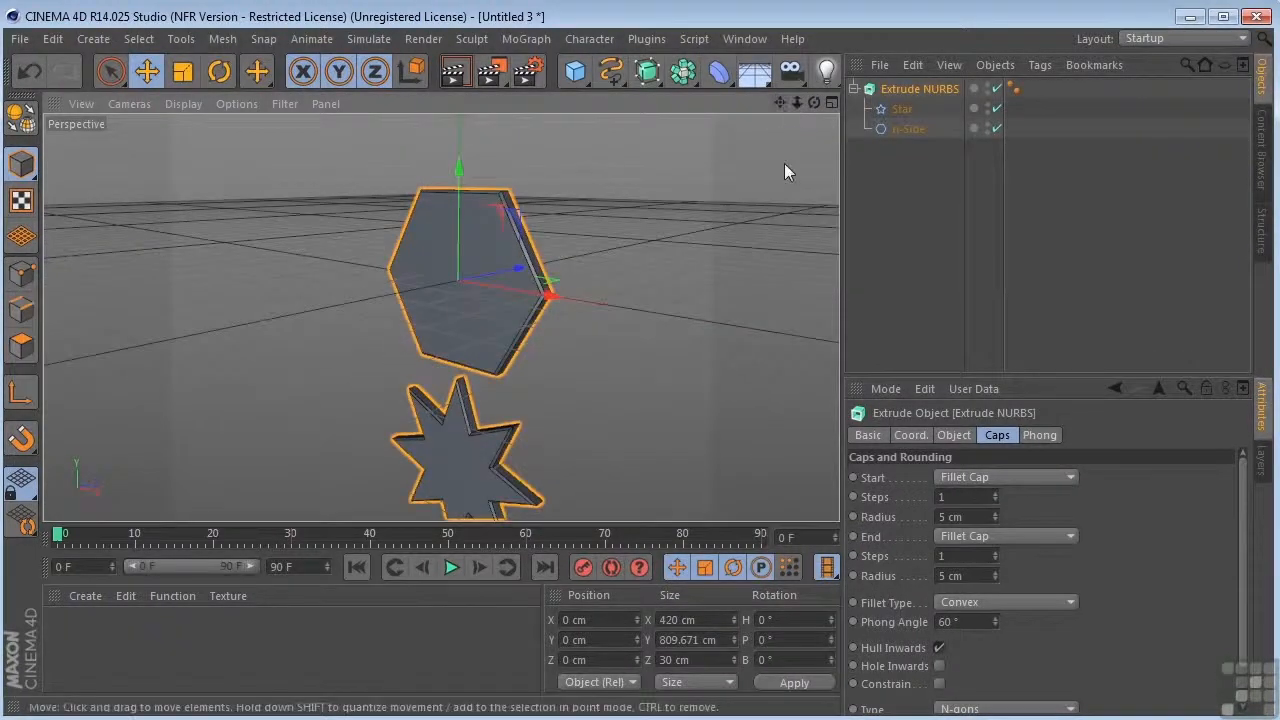